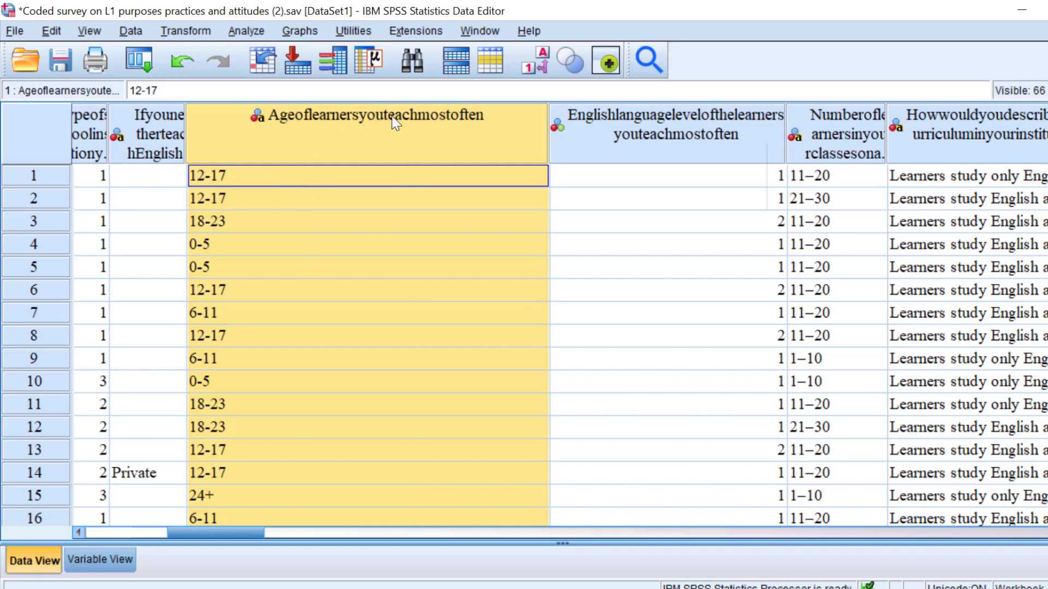
Select the Ageoflearnersyouteachmostoften column and open Find and Replace on its Replace tab
{"action": "left_click", "coordinate": [322, 145]}
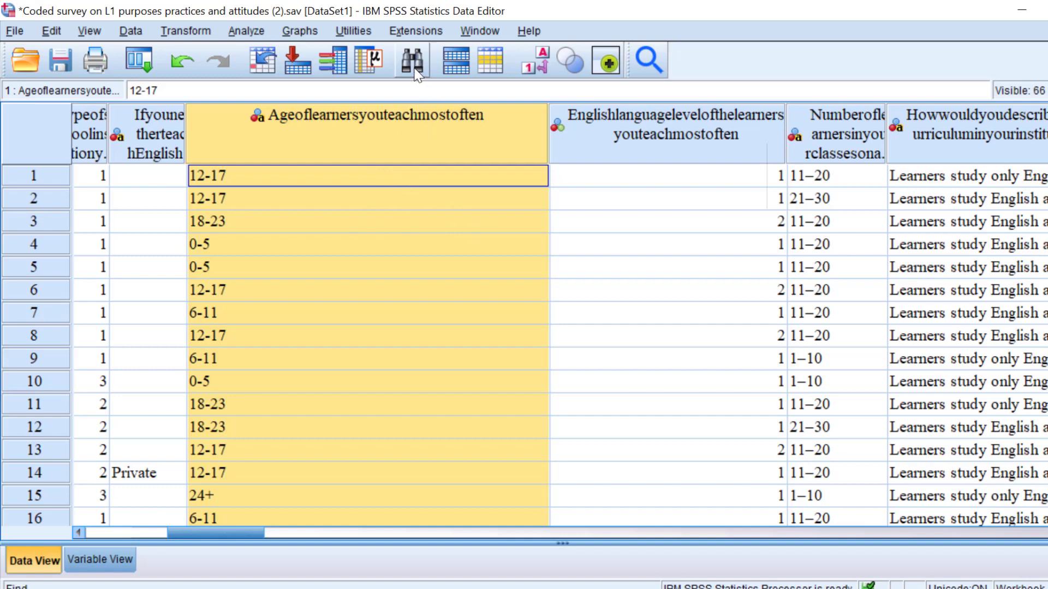
{"action": "left_click", "coordinate": [413, 61]}
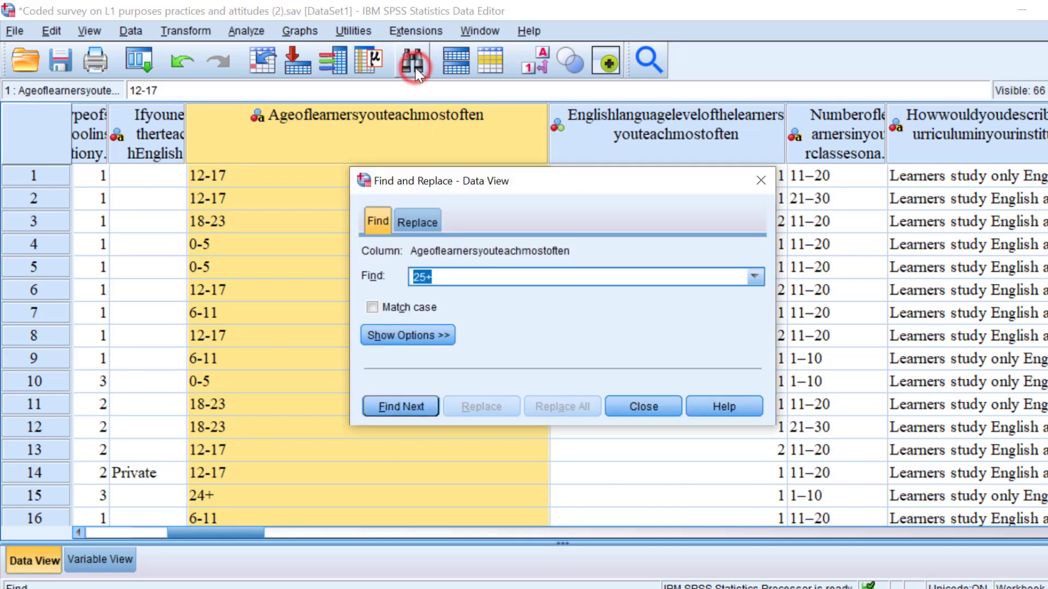
{"action": "left_click", "coordinate": [420, 221]}
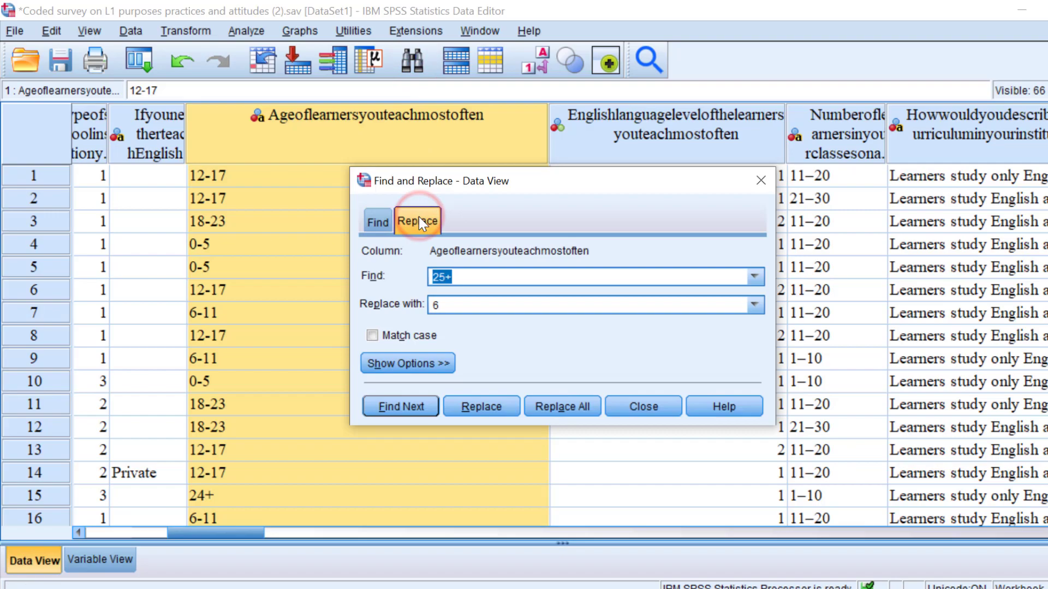
Copy the 0-5 age label from Table 7 in the Word report
{"action": "key", "text": "alt+Tab"}
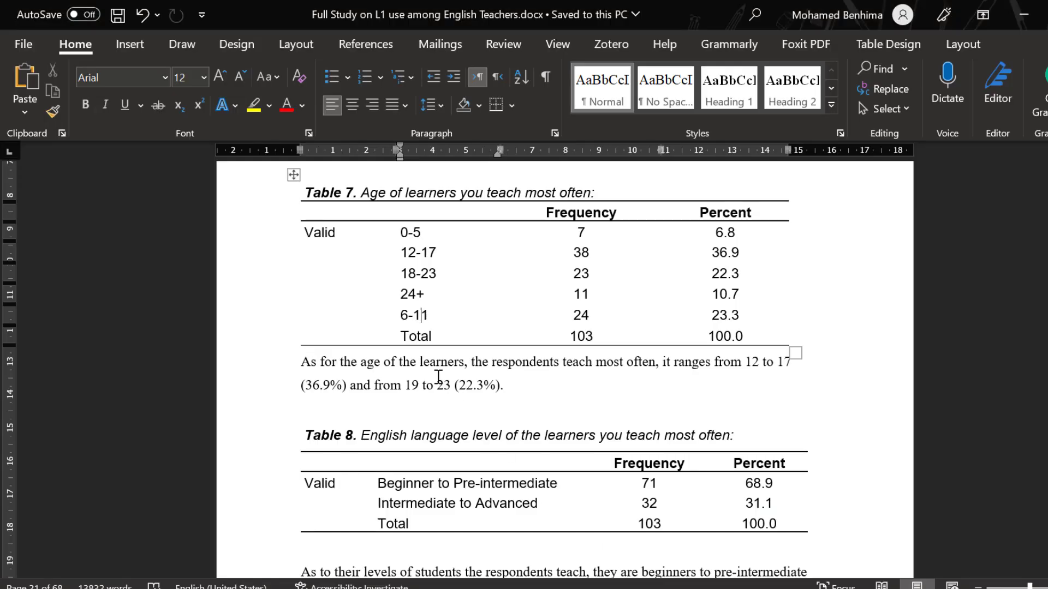
{"action": "triple_click", "coordinate": [425, 233]}
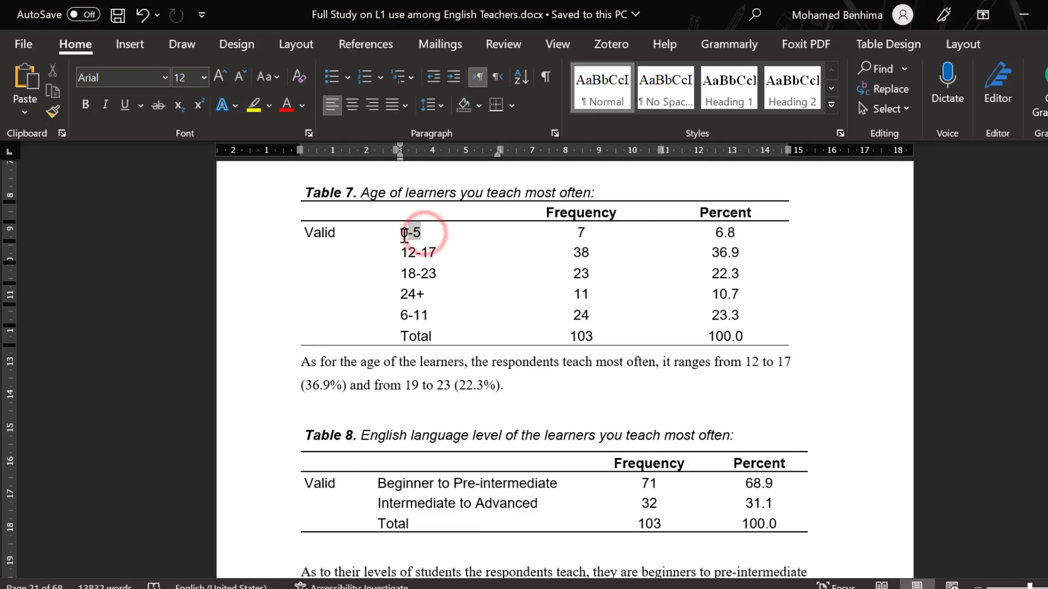
{"action": "right_click", "coordinate": [411, 233]}
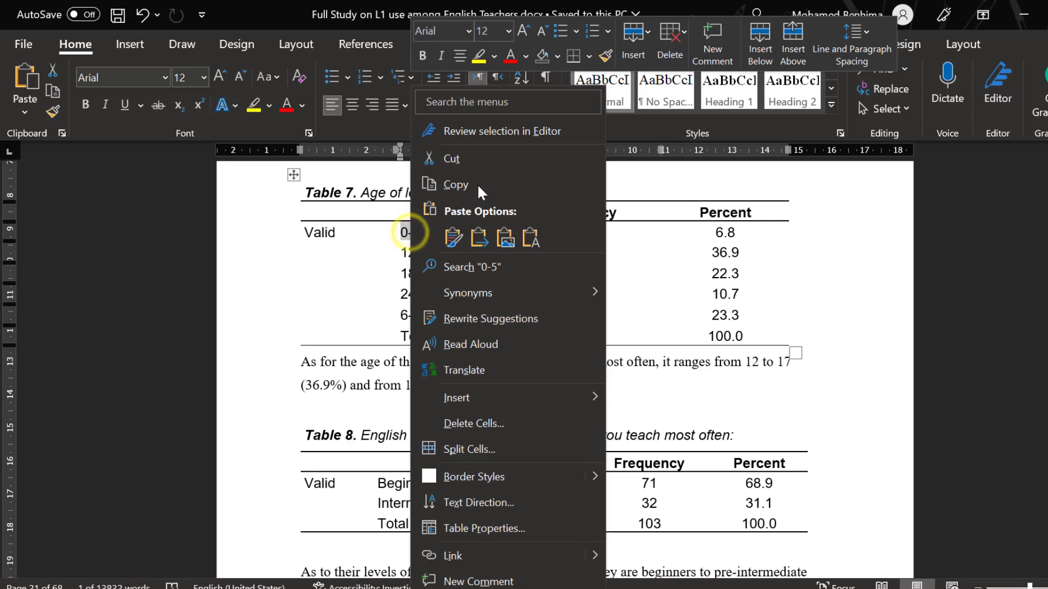
{"action": "left_click", "coordinate": [444, 180]}
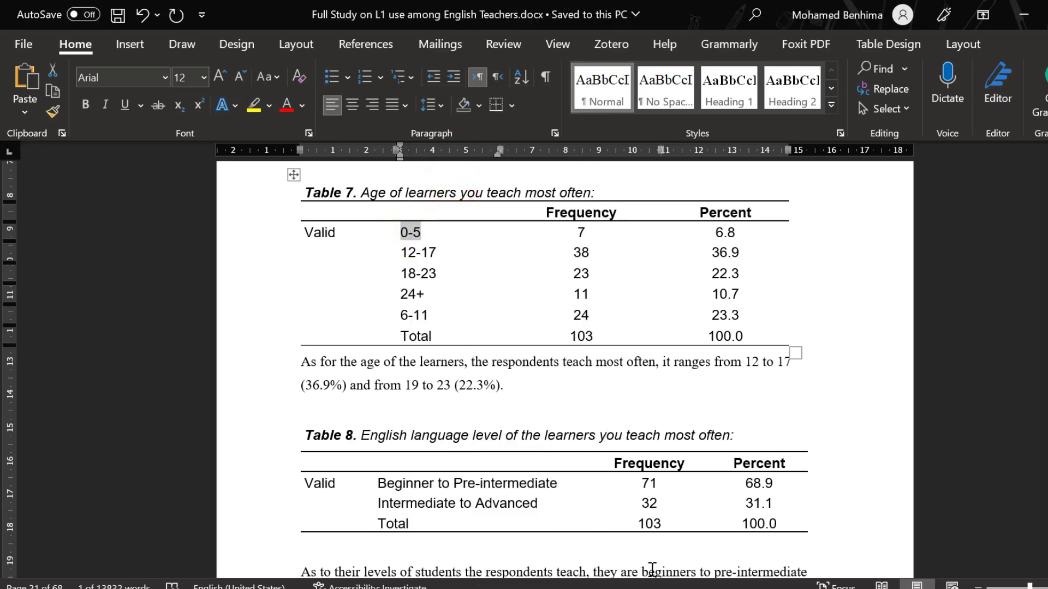
{"action": "key", "text": "alt+Tab"}
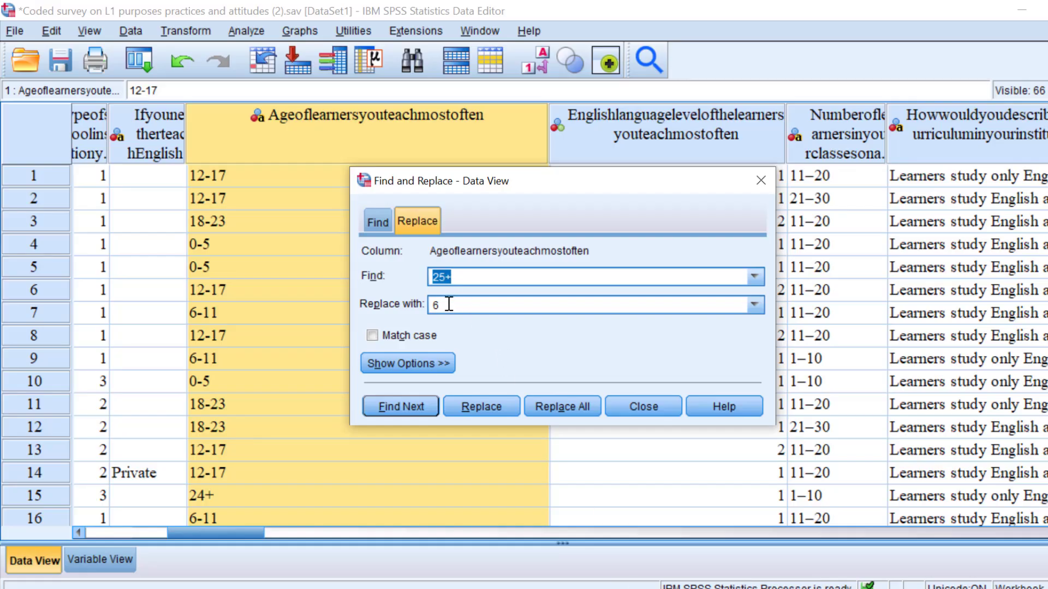
Replace every 0-5 value in the age-of-learners column with 1
{"action": "left_click", "coordinate": [466, 277]}
{"action": "double_click", "coordinate": [458, 277]}
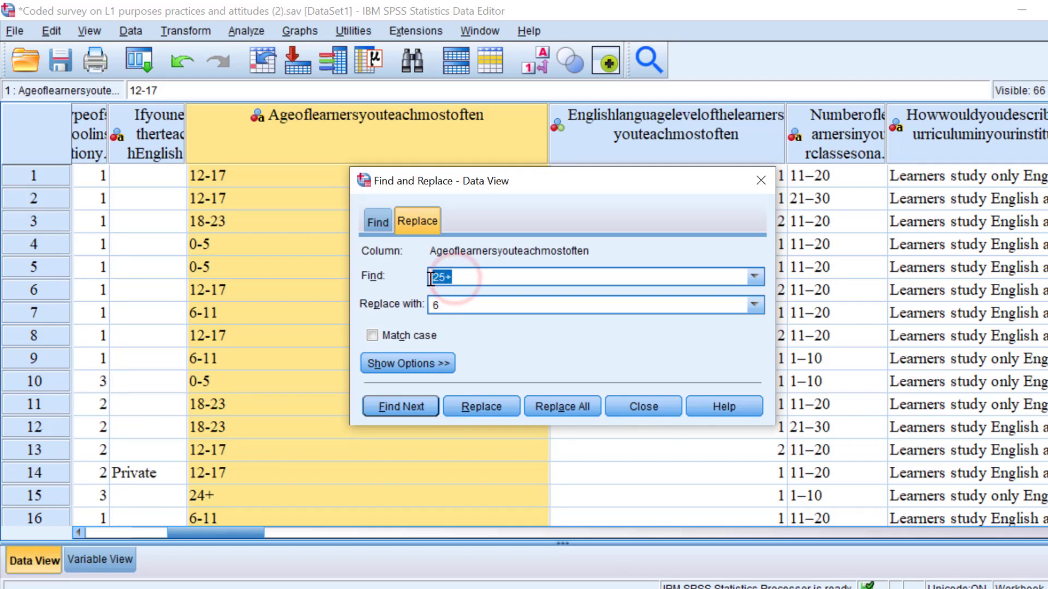
{"action": "type", "text": "0-5"}
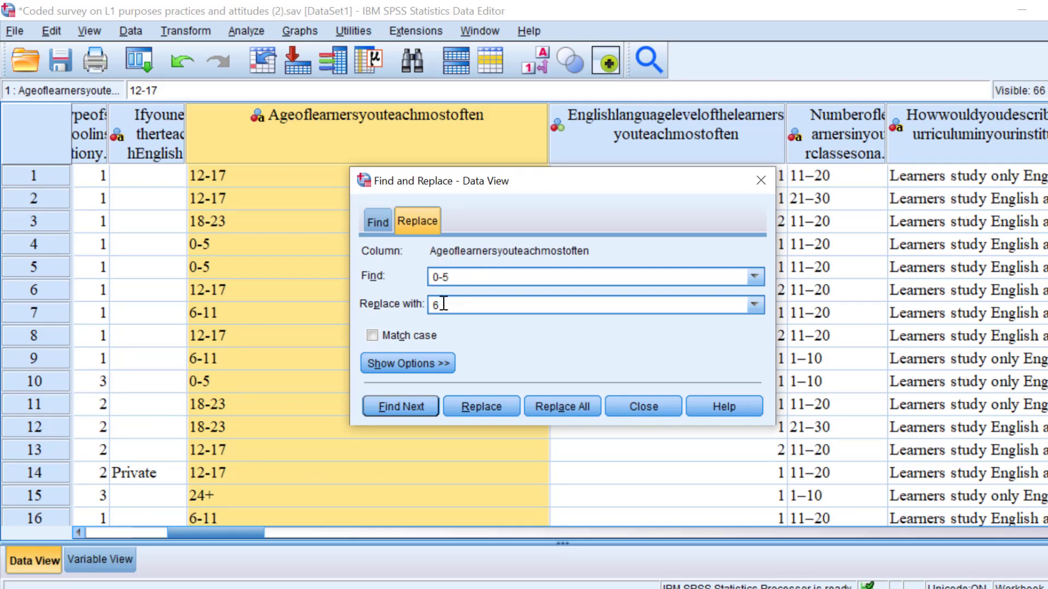
{"action": "double_click", "coordinate": [435, 306]}
{"action": "left_click", "coordinate": [434, 305]}
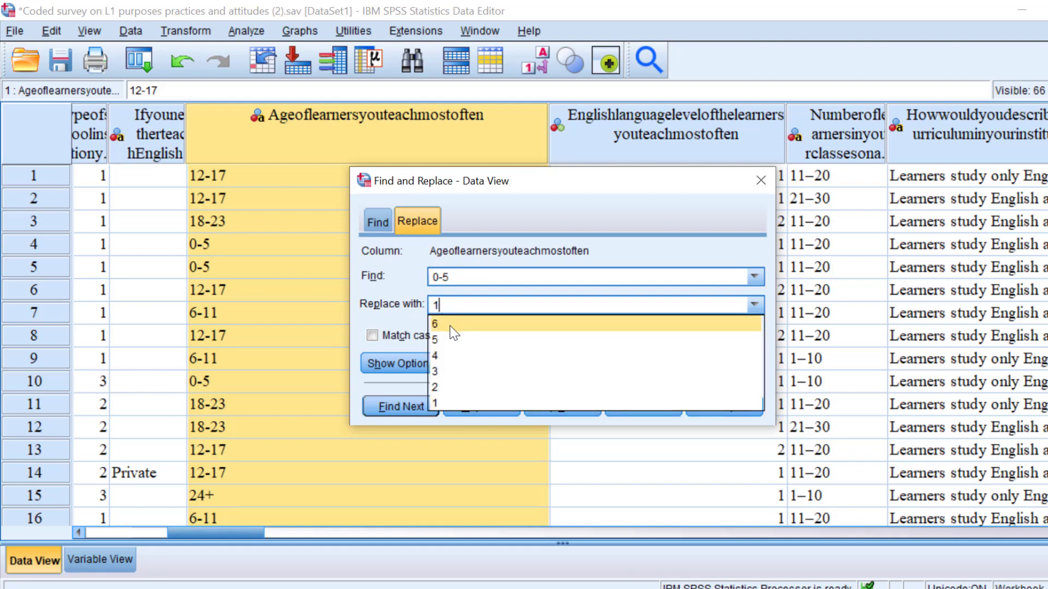
{"action": "left_click", "coordinate": [435, 394]}
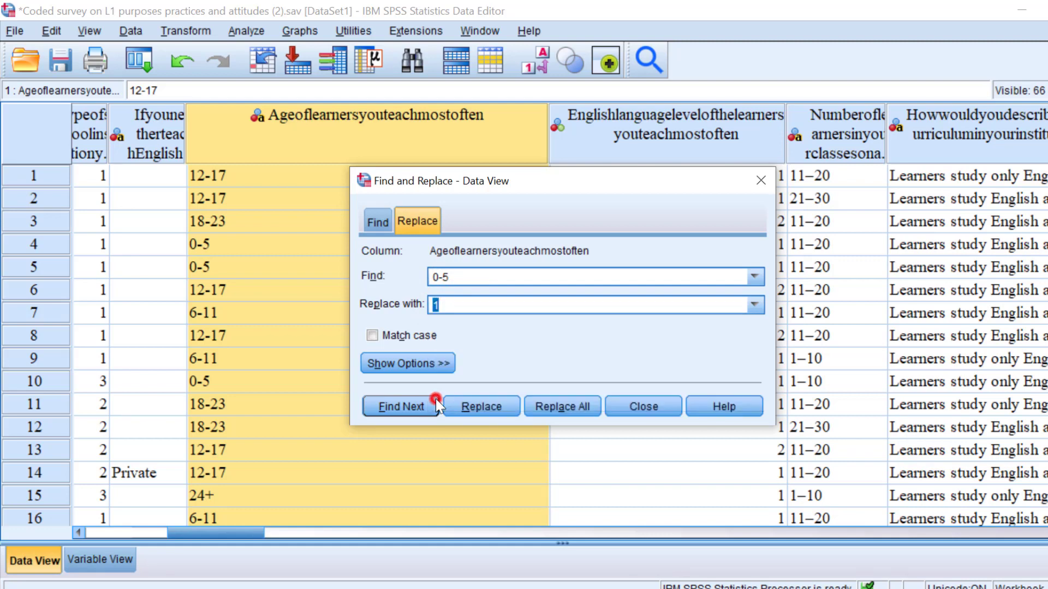
{"action": "left_click", "coordinate": [563, 408]}
{"action": "left_click", "coordinate": [562, 402]}
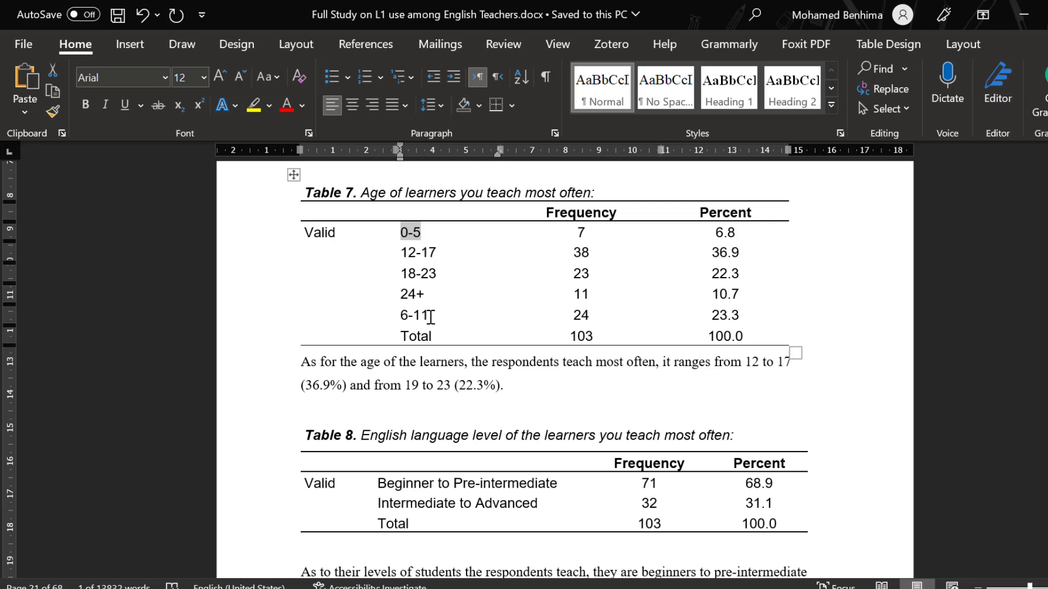
Copy 6-11 from Table 7 and paste it into the SPSS Find field
{"action": "left_click_drag", "start_coordinate": [430, 317], "coordinate": [404, 317]}
{"action": "right_click", "coordinate": [405, 317]}
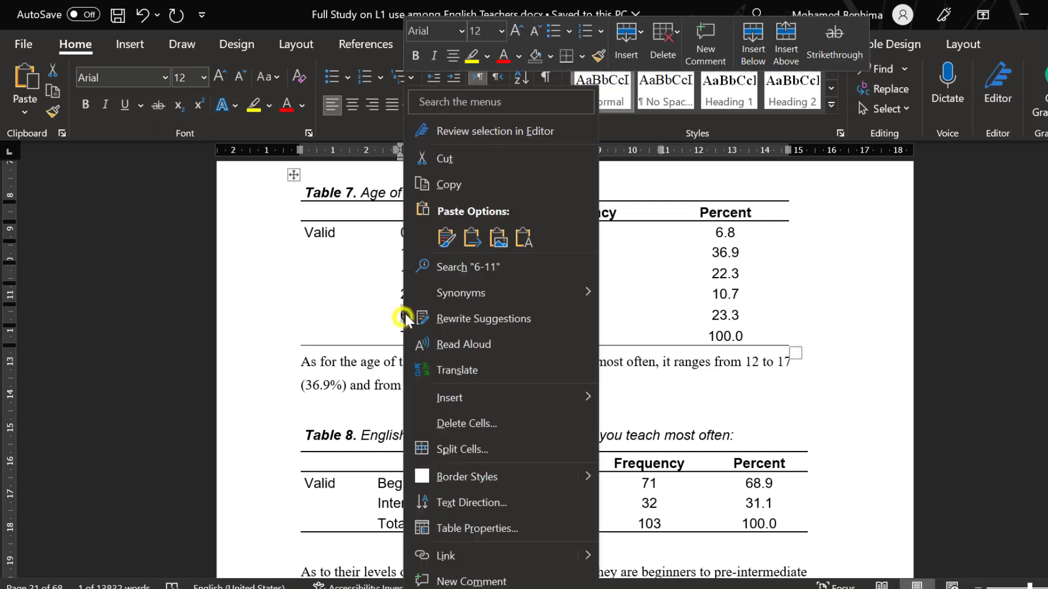
{"action": "left_click", "coordinate": [448, 190]}
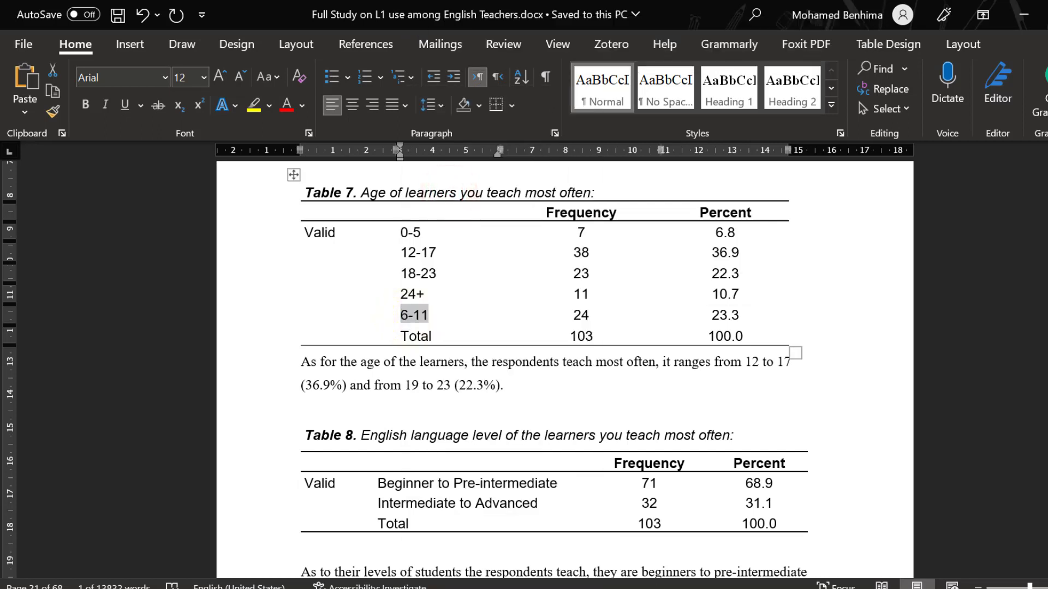
{"action": "key", "text": "alt+Tab"}
{"action": "left_click_drag", "start_coordinate": [462, 273], "coordinate": [432, 305]}
{"action": "key", "text": "ctrl+v"}
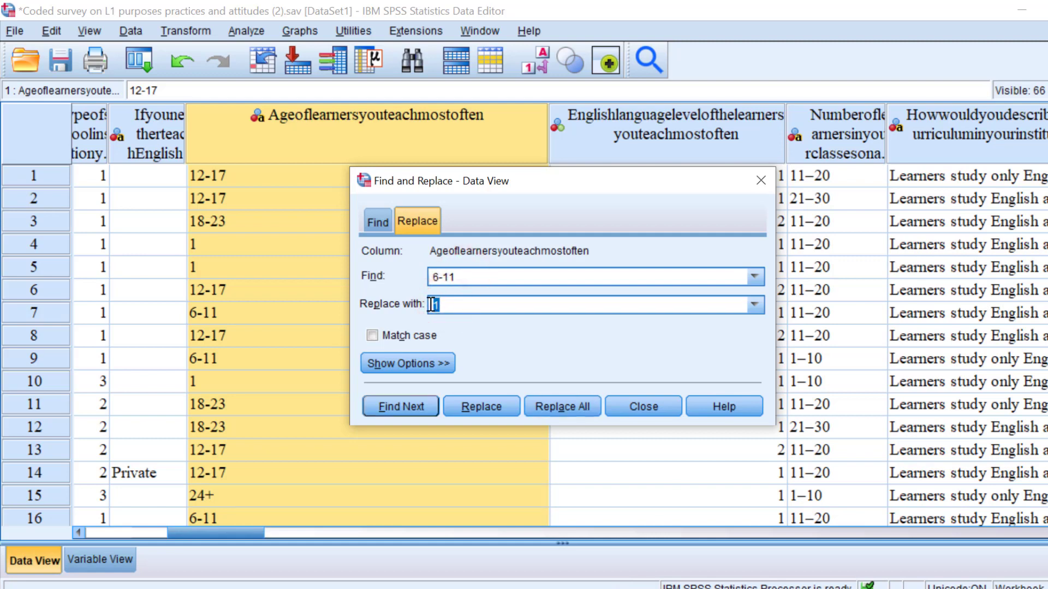
Replace all 24 occurrences of 6-11 in the age column with 2
{"action": "type", "text": "2"}
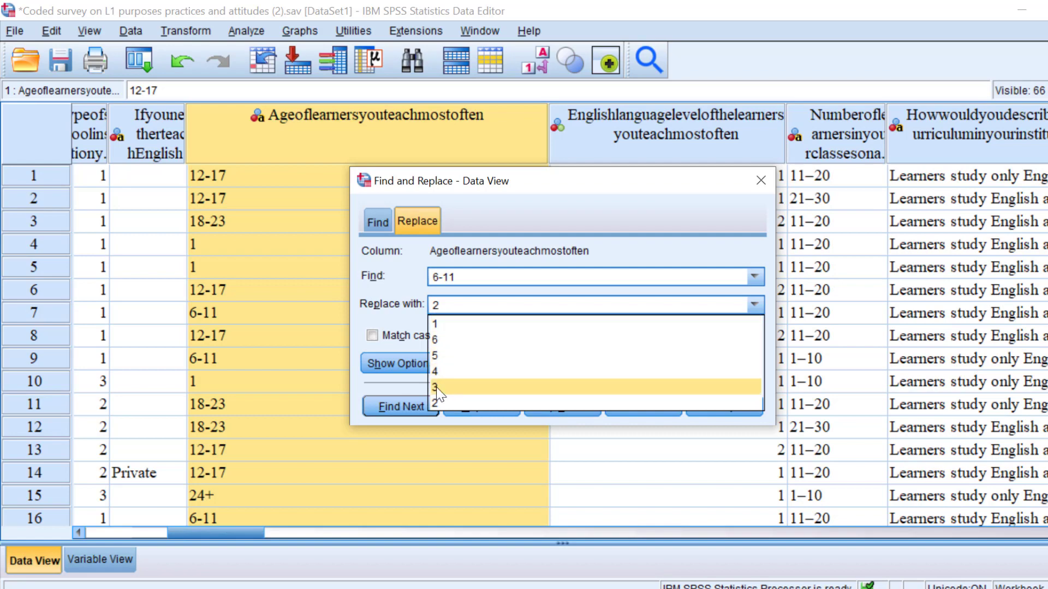
{"action": "left_click", "coordinate": [435, 404]}
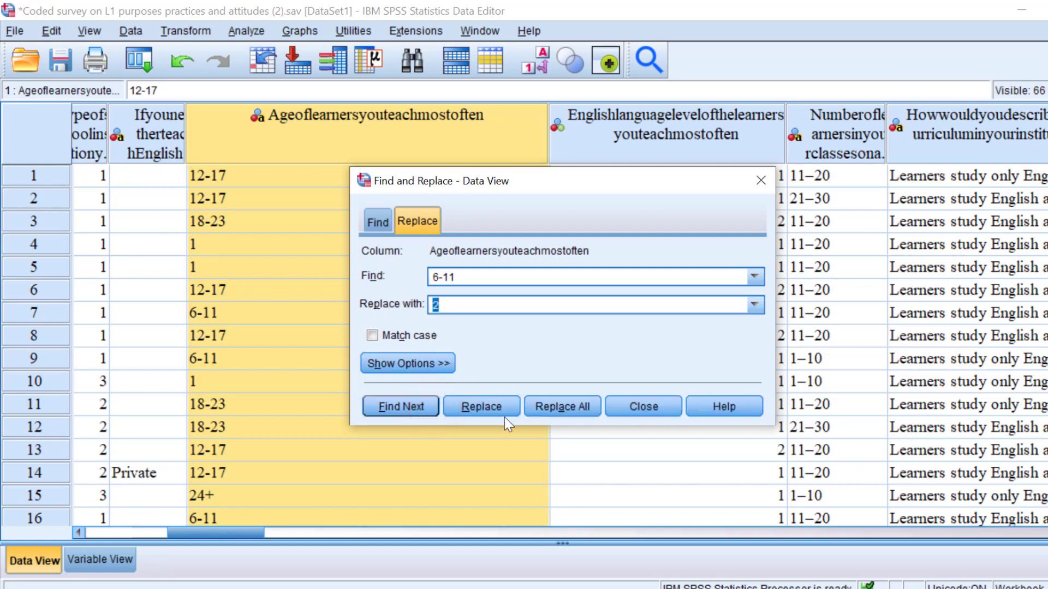
{"action": "left_click", "coordinate": [546, 404]}
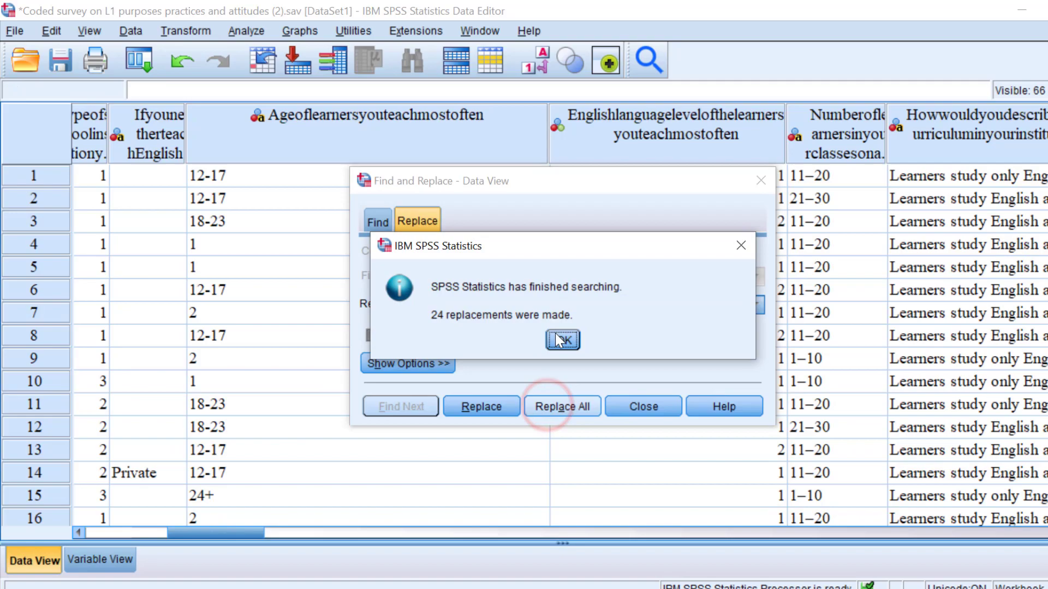
{"action": "left_click", "coordinate": [563, 340]}
{"action": "key", "text": "alt+Tab"}
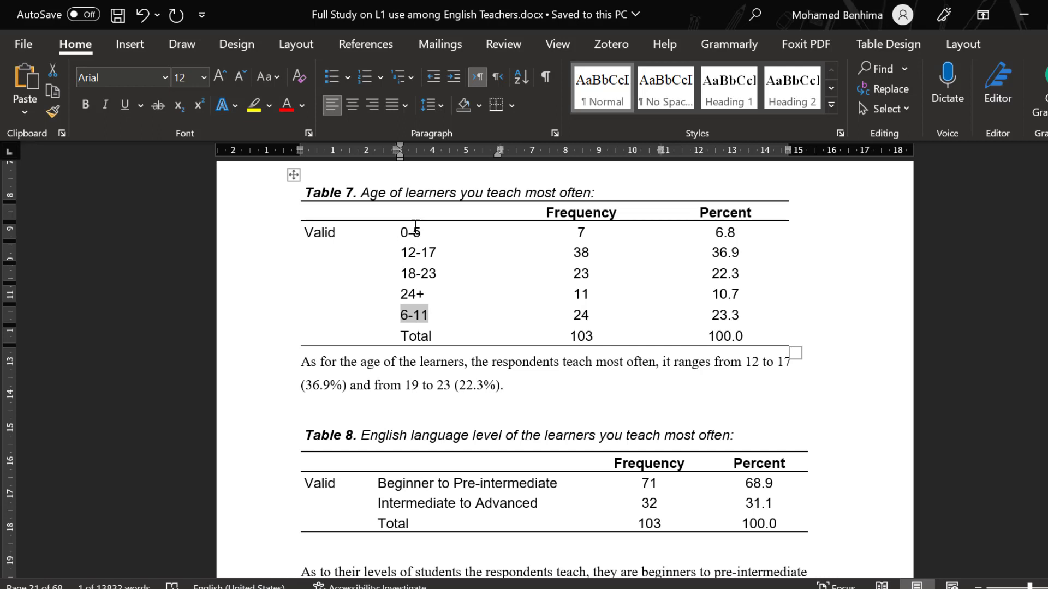
Select and copy the 12-17 age label in Table 7
{"action": "left_click", "coordinate": [435, 252]}
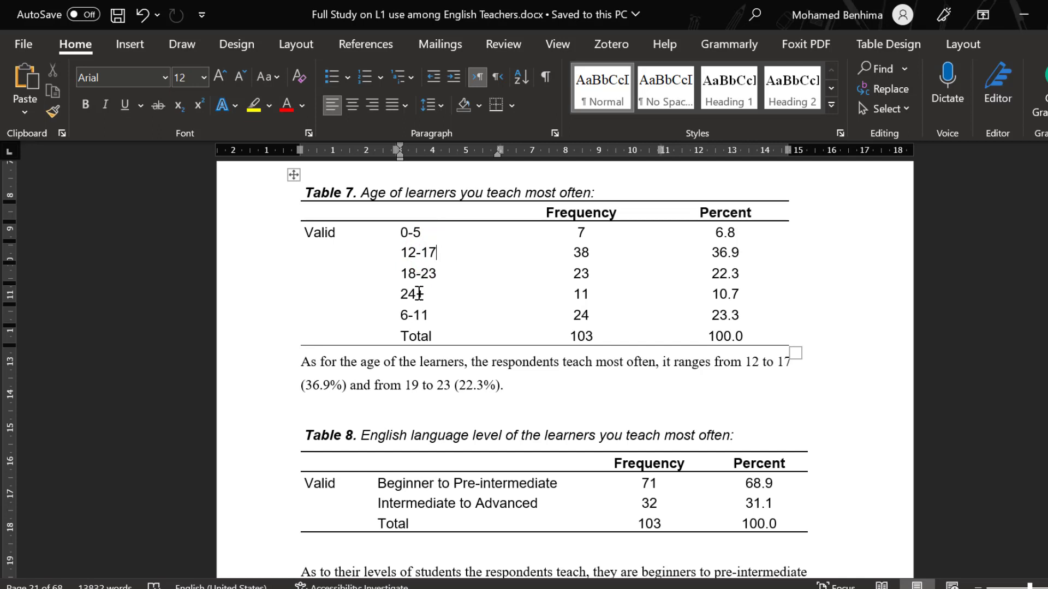
{"action": "left_click_drag", "start_coordinate": [436, 253], "coordinate": [413, 254]}
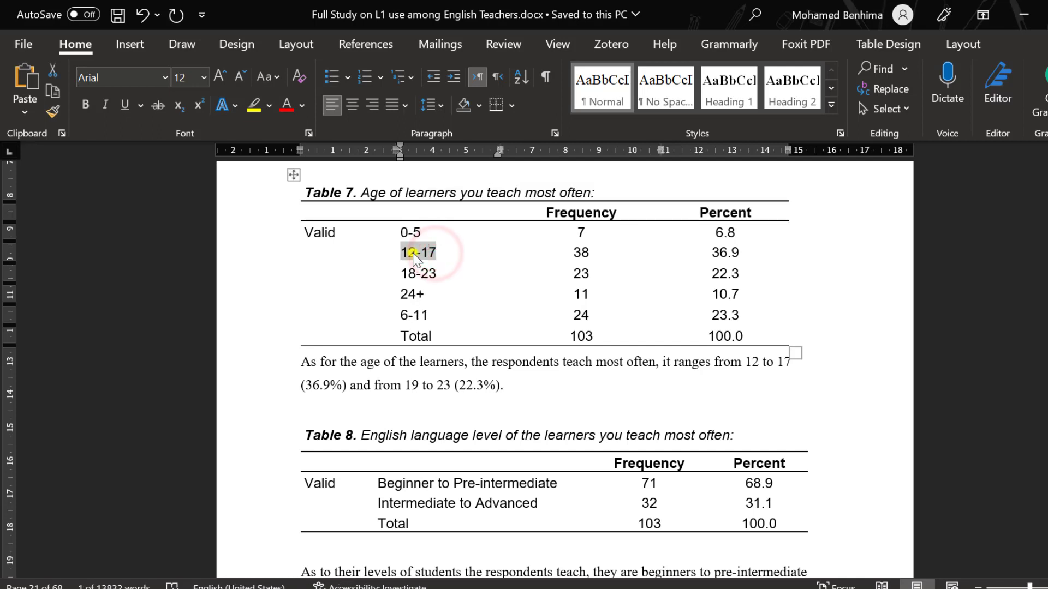
{"action": "right_click", "coordinate": [413, 253]}
{"action": "left_click", "coordinate": [451, 185]}
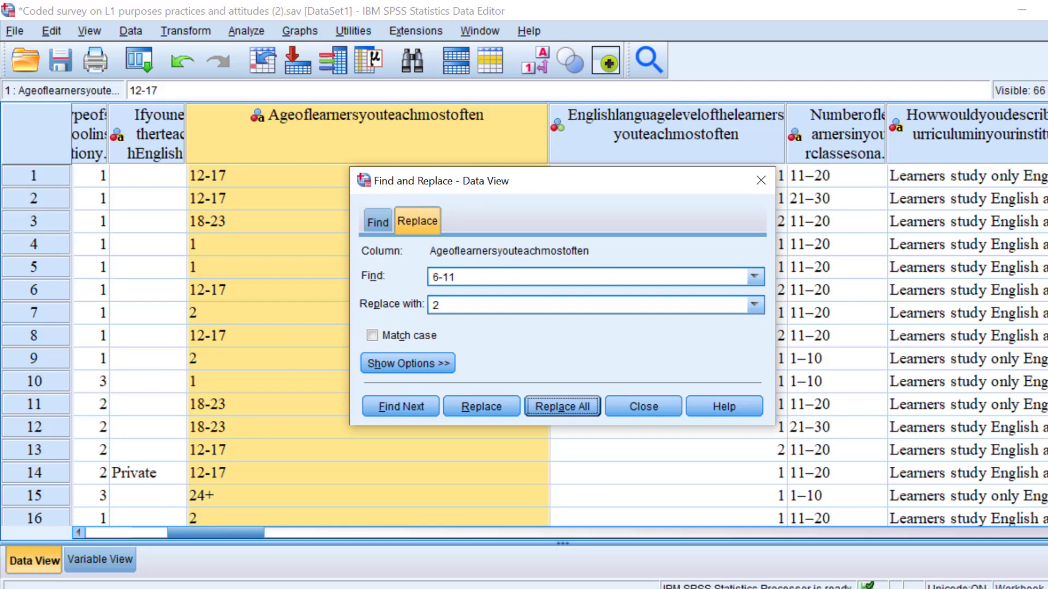
Find 12-17 and replace all 38 occurrences with 3
{"action": "left_click_drag", "start_coordinate": [455, 277], "coordinate": [430, 306]}
{"action": "key", "text": "ctrl+v"}
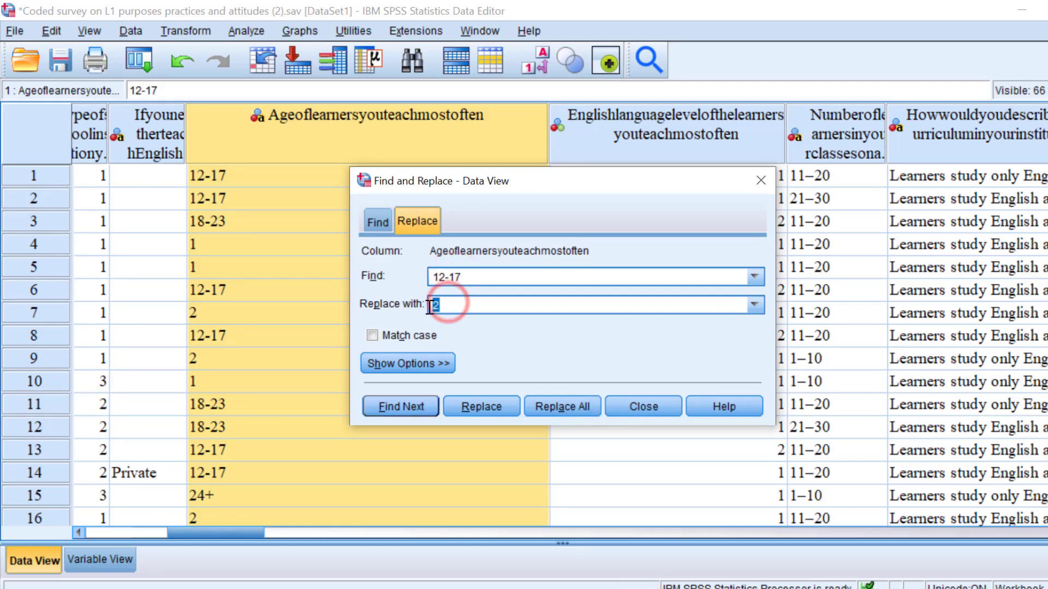
{"action": "type", "text": "3"}
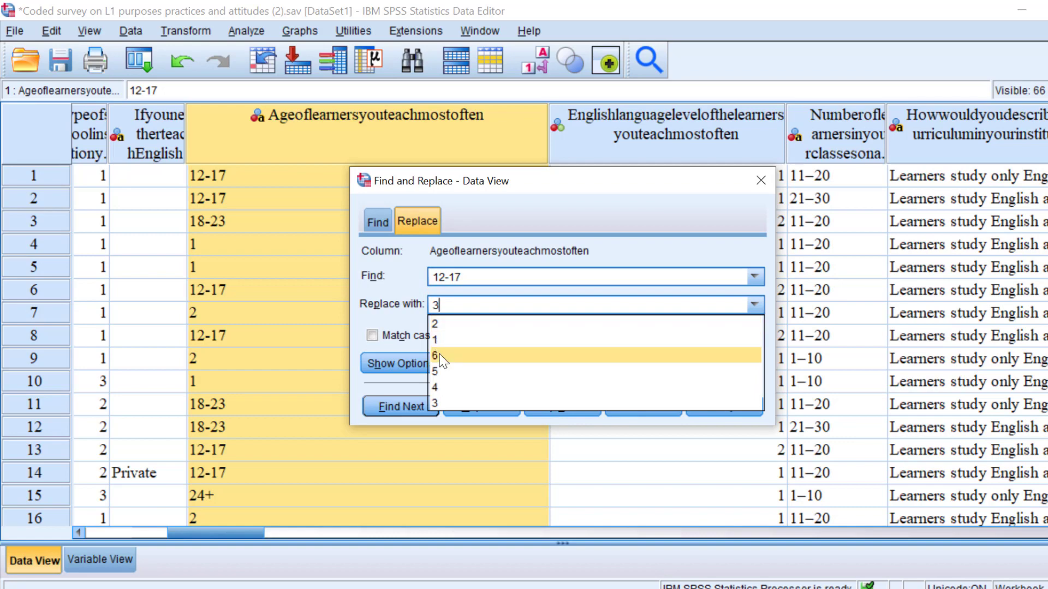
{"action": "left_click", "coordinate": [439, 403]}
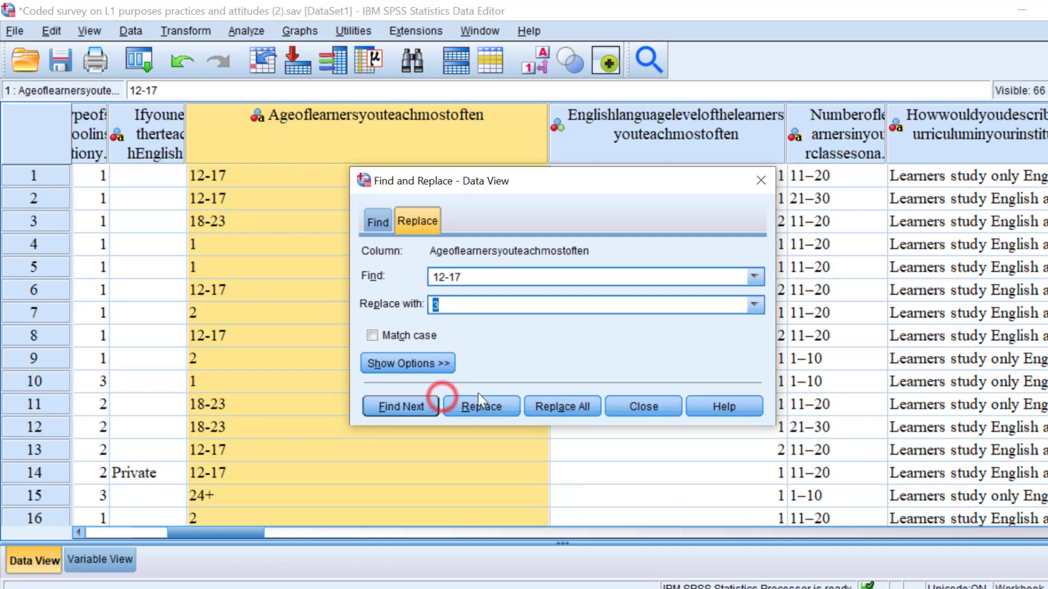
{"action": "left_click", "coordinate": [562, 406]}
{"action": "left_click", "coordinate": [562, 337]}
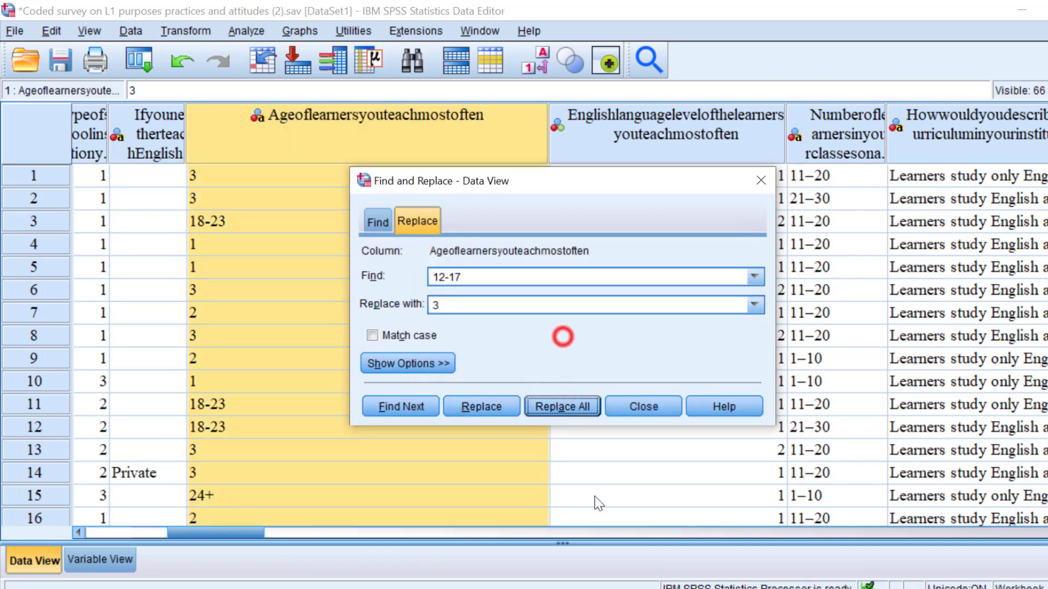
Copy the 18-23 age label from Table 7 in the Word report
{"action": "left_click", "coordinate": [677, 540]}
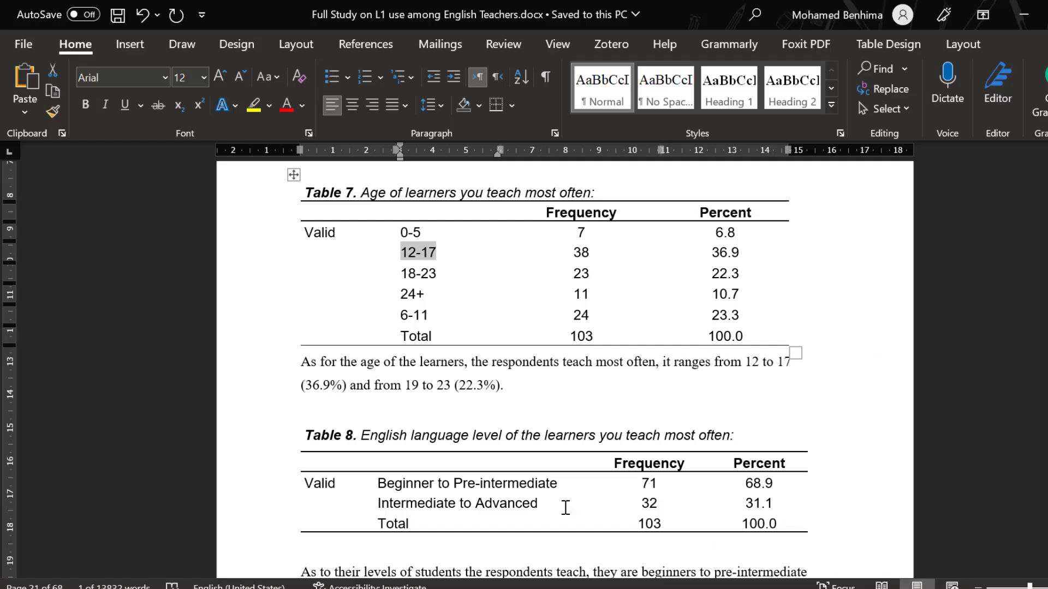
{"action": "double_click", "coordinate": [434, 276]}
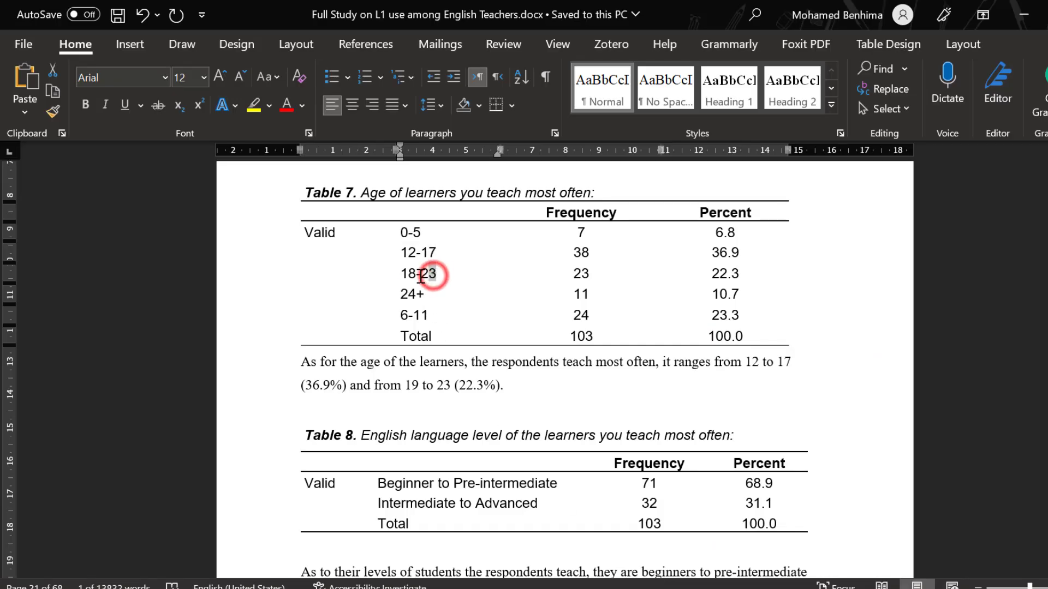
{"action": "right_click", "coordinate": [434, 276]}
{"action": "left_click", "coordinate": [470, 179]}
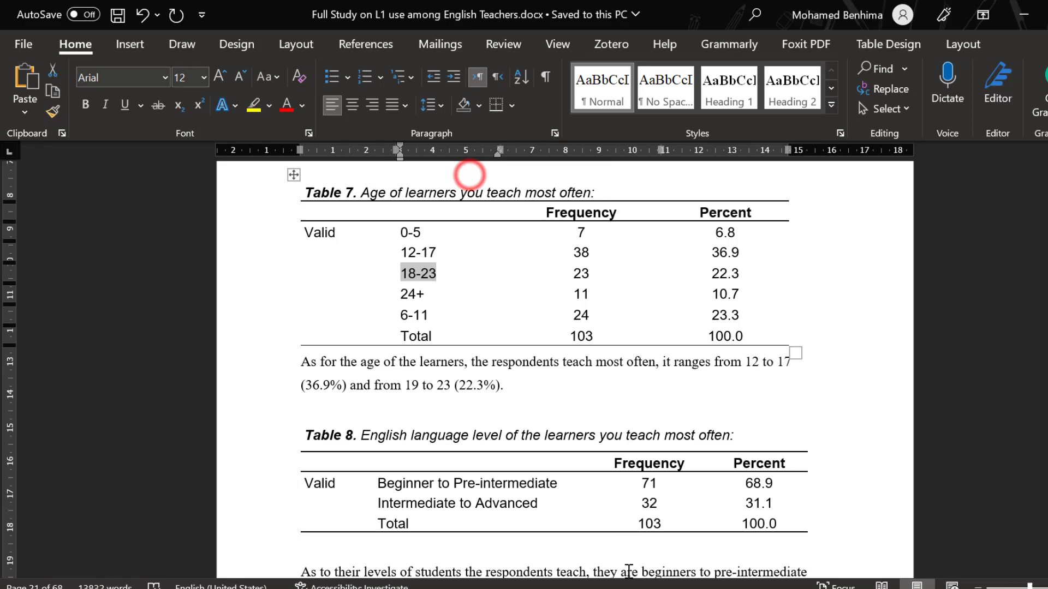
{"action": "key", "text": "alt+Tab"}
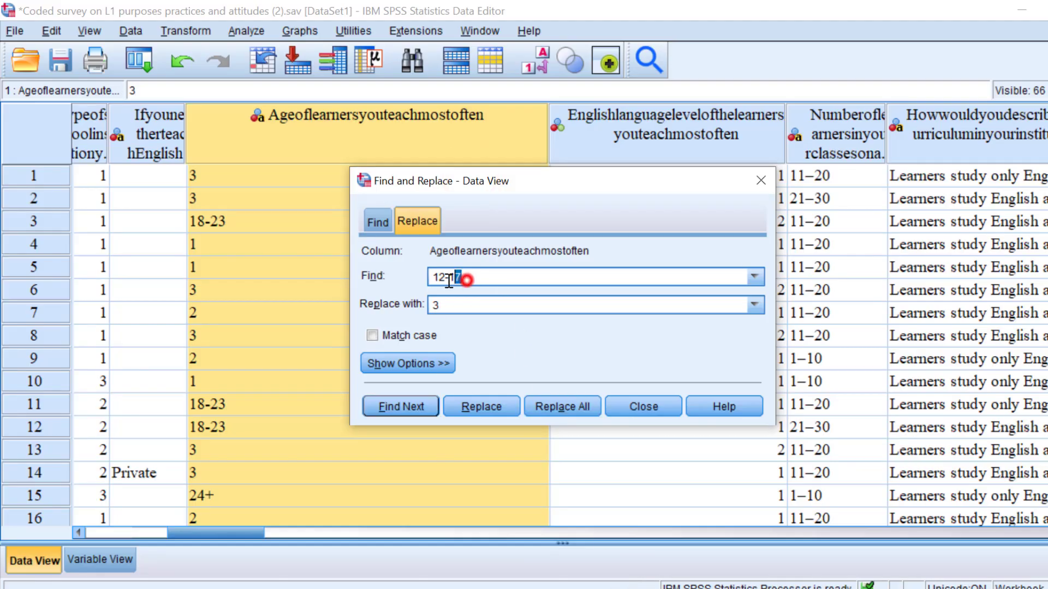
Find 18-23 and replace all 23 occurrences with 4
{"action": "double_click", "coordinate": [461, 278]}
{"action": "key", "text": "ctrl+v"}
{"action": "double_click", "coordinate": [431, 304]}
{"action": "type", "text": "4"}
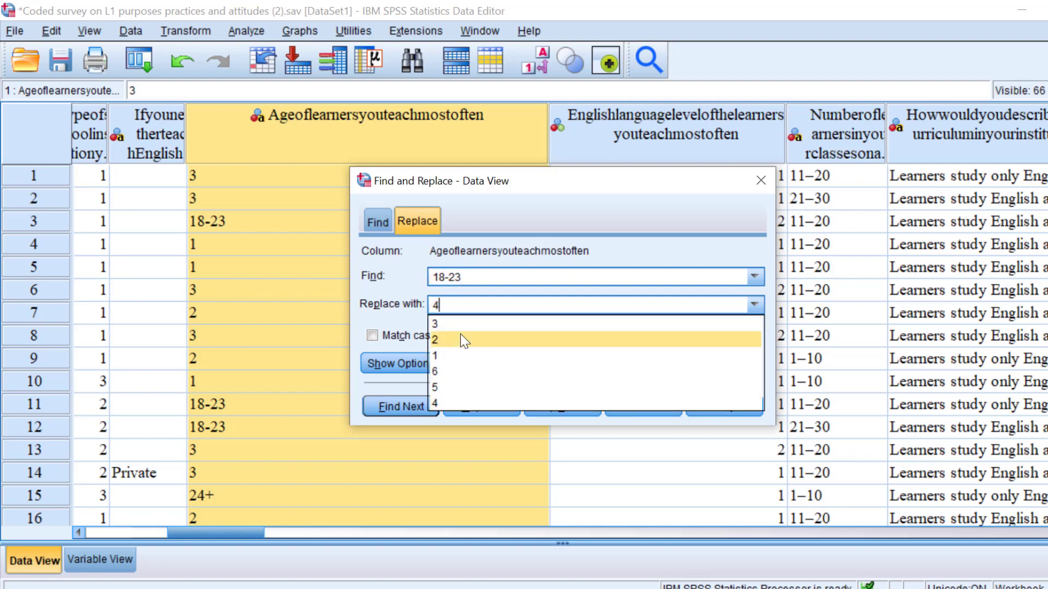
{"action": "left_click", "coordinate": [435, 402]}
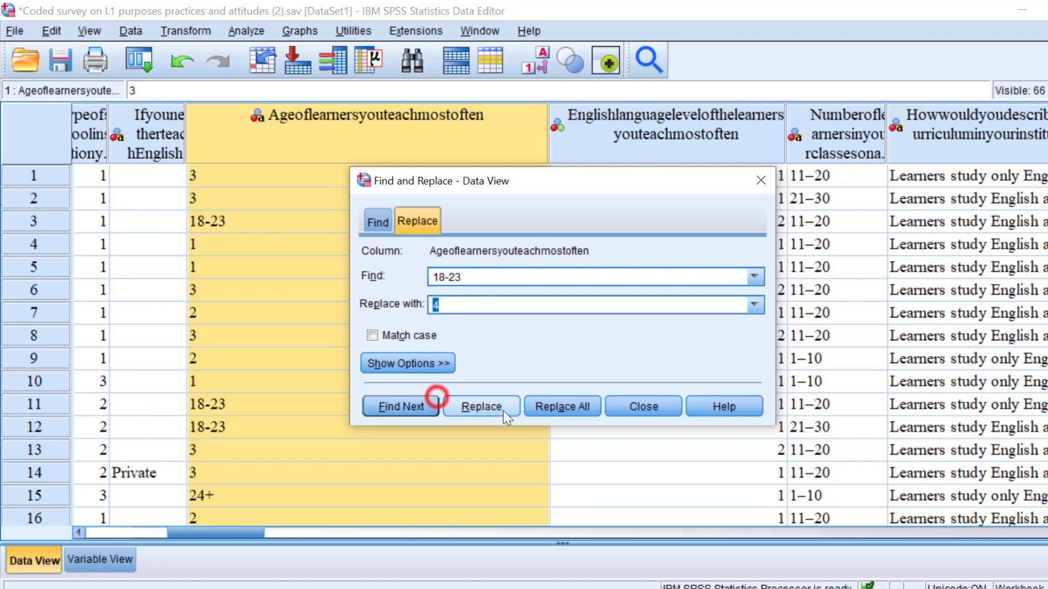
{"action": "left_click", "coordinate": [550, 408]}
{"action": "left_click", "coordinate": [564, 340]}
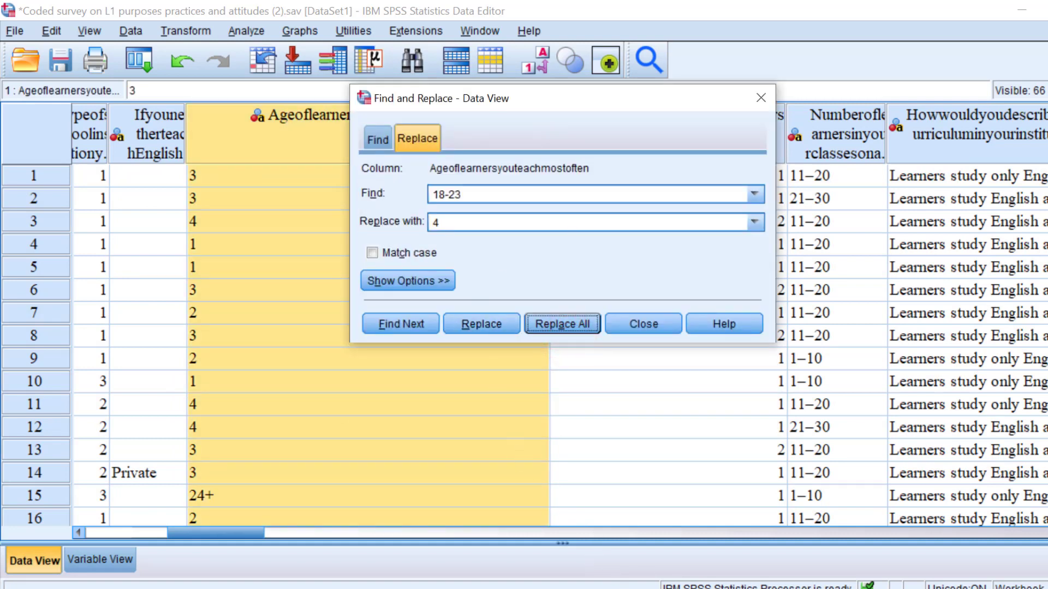
Replace all 11 occurrences of 24+ with 5 and close Find and Replace
{"action": "key", "text": "alt+Tab"}
{"action": "key", "text": "alt+Tab"}
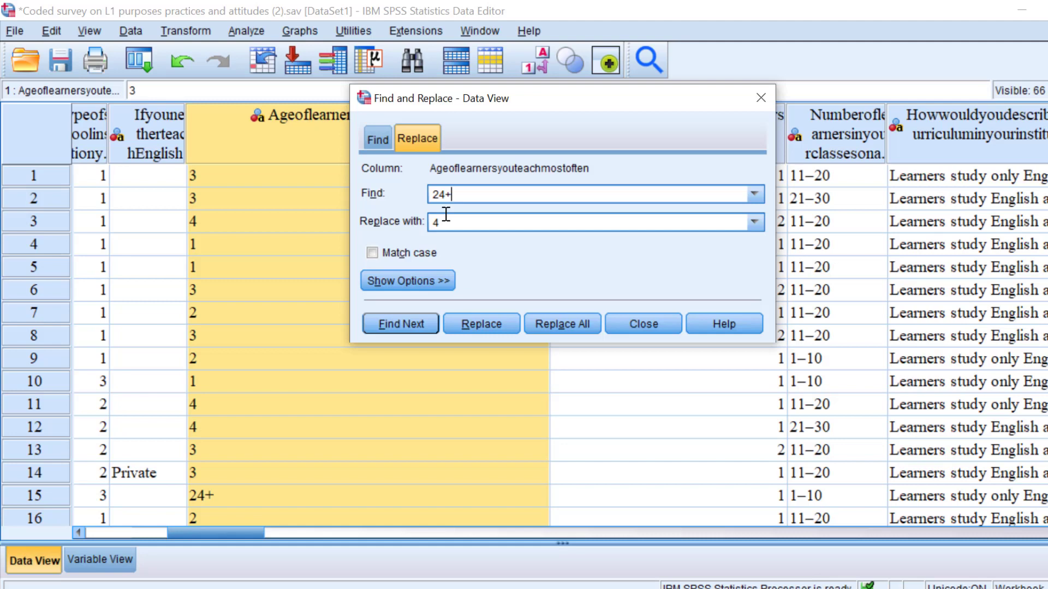
{"action": "double_click", "coordinate": [433, 221]}
{"action": "type", "text": "5"}
{"action": "left_click", "coordinate": [451, 321]}
{"action": "left_click", "coordinate": [537, 324]}
{"action": "left_click", "coordinate": [562, 257]}
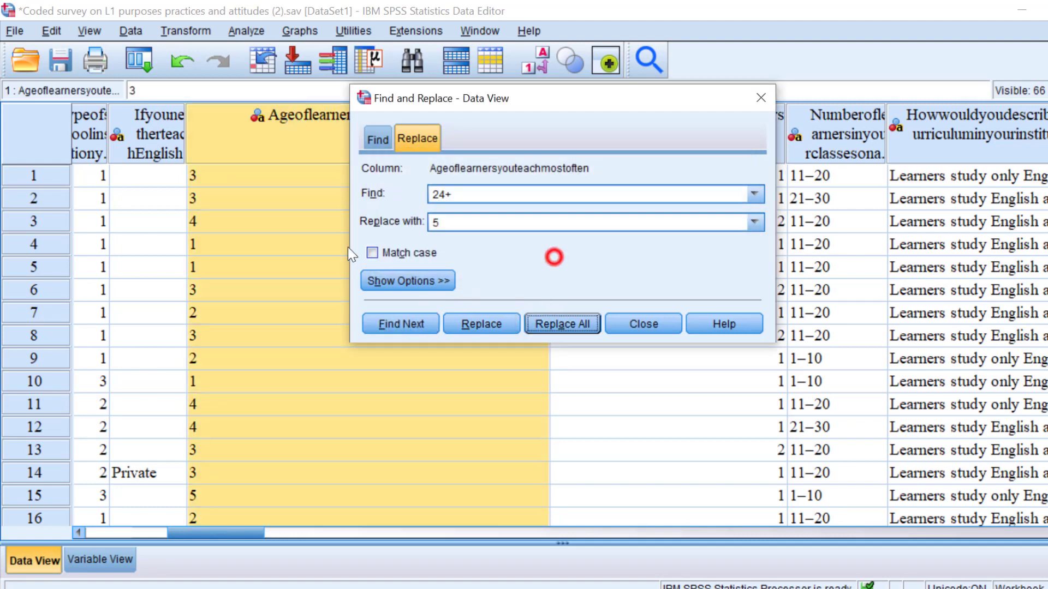
{"action": "left_click", "coordinate": [633, 322]}
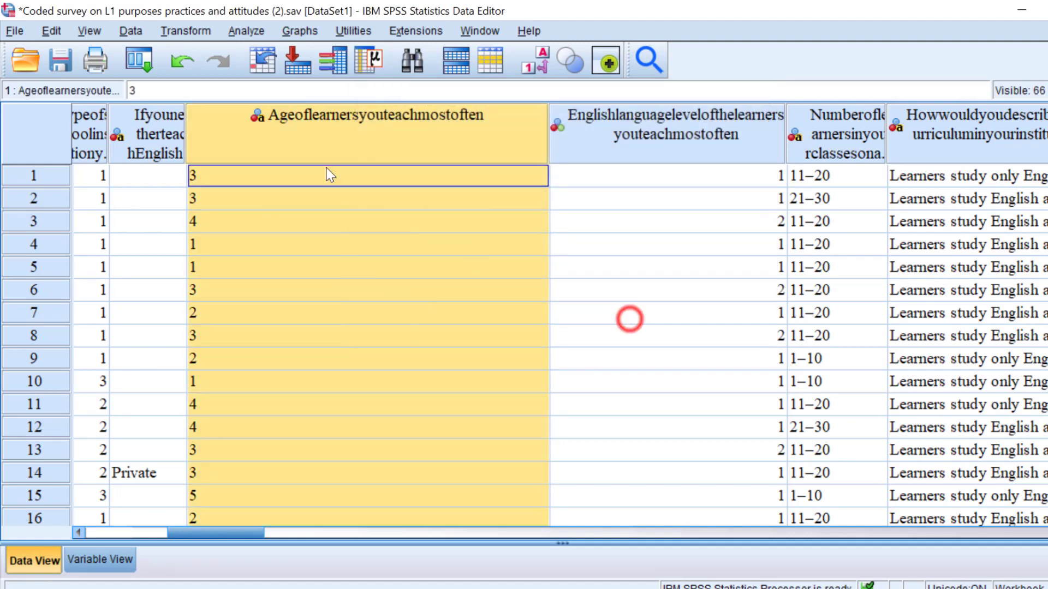
In the age variable's Value Labels, add 1 = 0-5 using the label copied from Table 7
{"action": "double_click", "coordinate": [299, 126]}
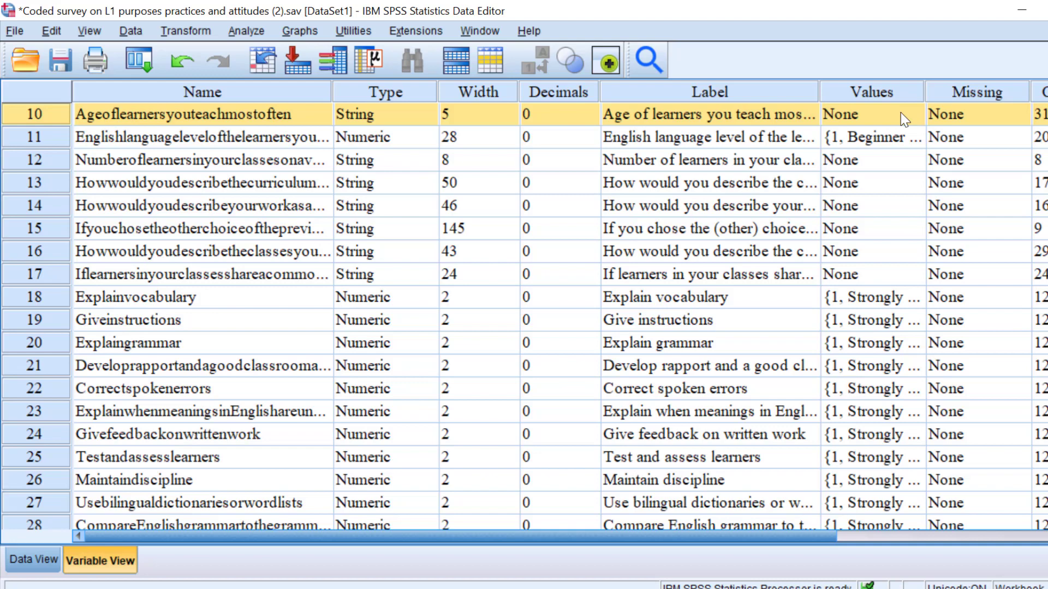
{"action": "left_click", "coordinate": [918, 116]}
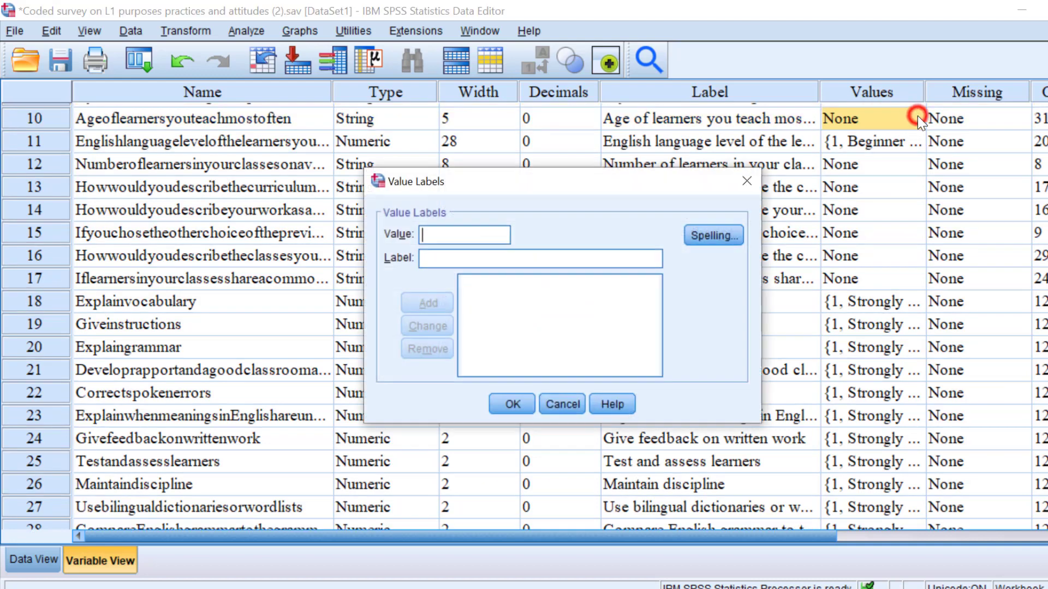
{"action": "left_click", "coordinate": [464, 235]}
{"action": "type", "text": "1"}
{"action": "left_click", "coordinate": [439, 259]}
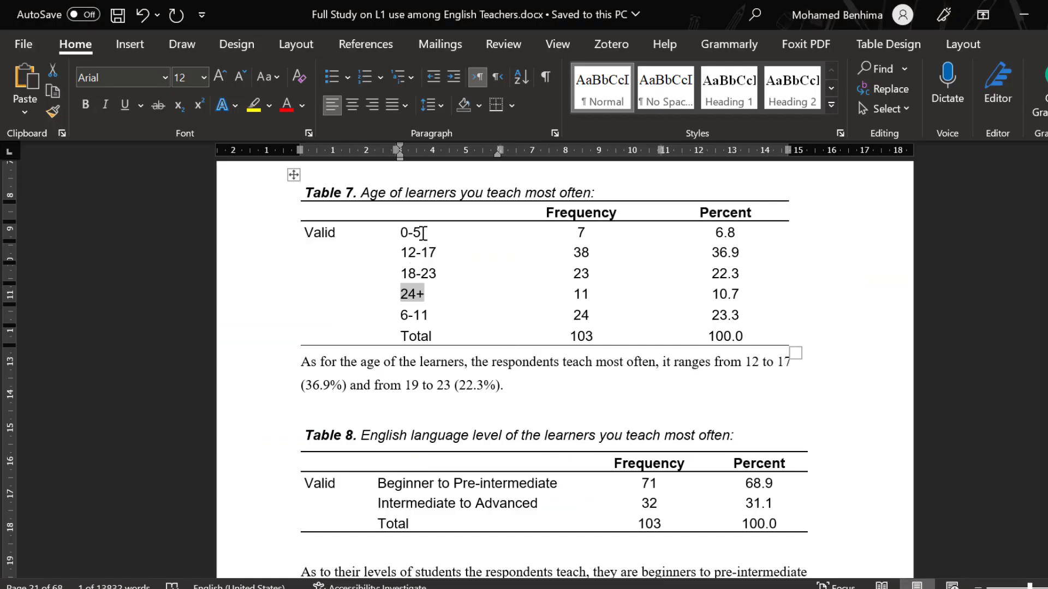
{"action": "double_click", "coordinate": [410, 234]}
{"action": "right_click", "coordinate": [411, 235]}
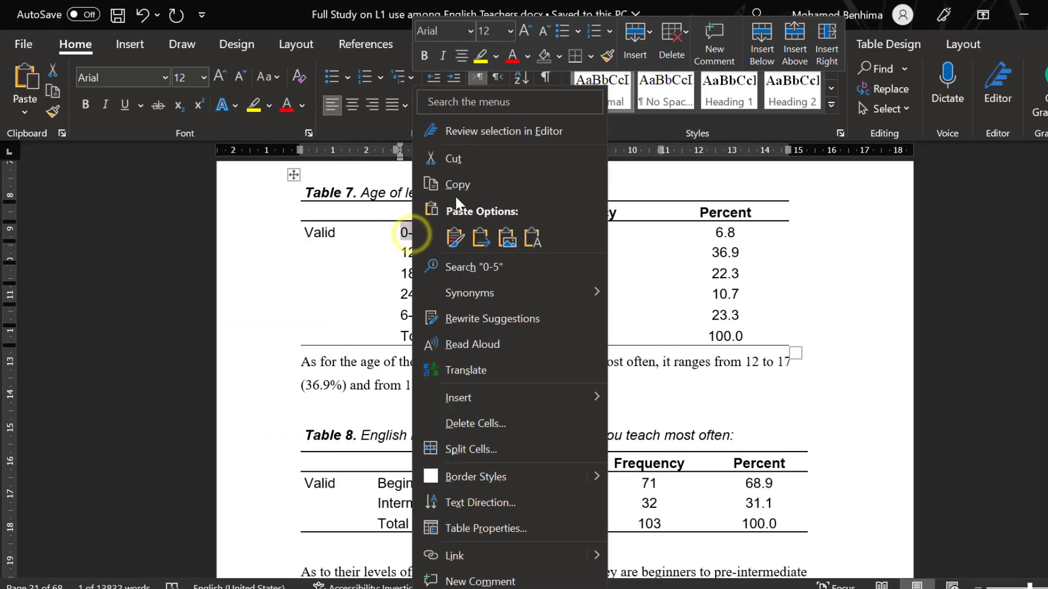
{"action": "left_click", "coordinate": [456, 195]}
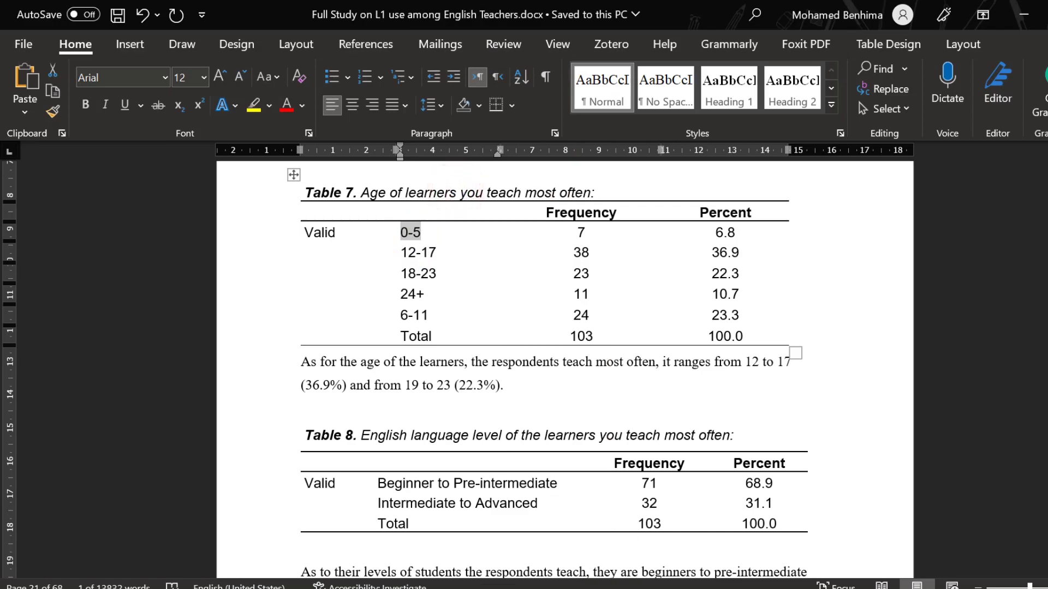
{"action": "key", "text": "alt+Tab"}
{"action": "left_click", "coordinate": [433, 258]}
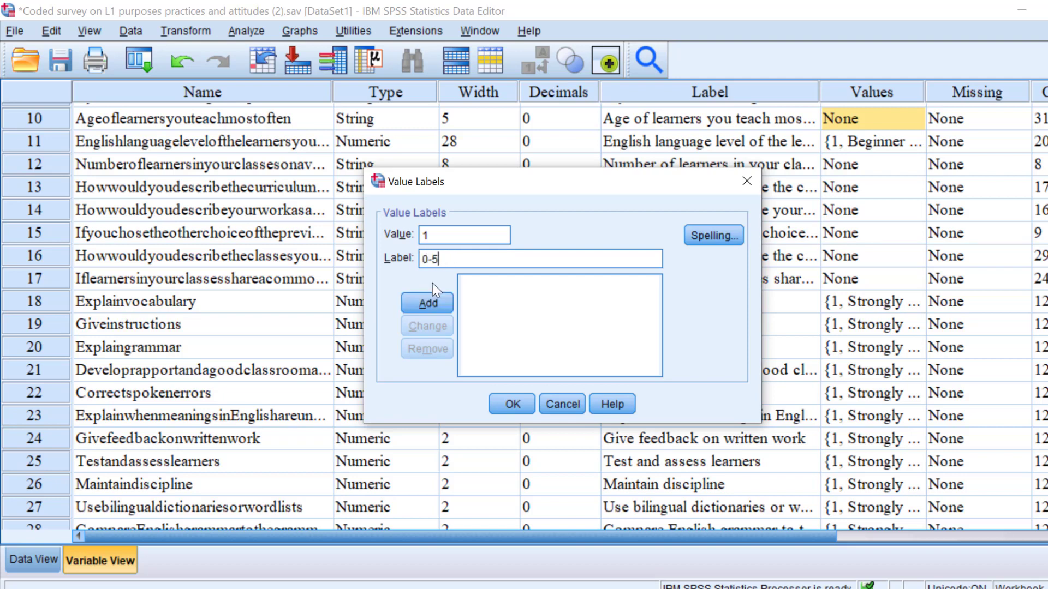
{"action": "left_click", "coordinate": [428, 303]}
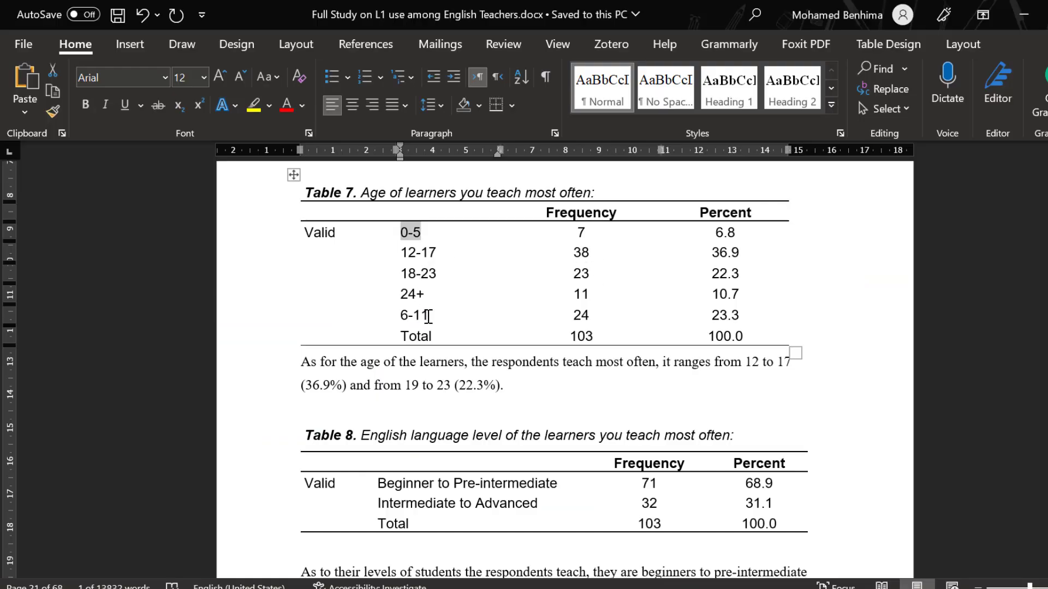
Copy 6-11 from Table 7 and enter the next value code in Value Labels
{"action": "left_click_drag", "start_coordinate": [429, 315], "coordinate": [404, 315]}
{"action": "right_click", "coordinate": [403, 315]}
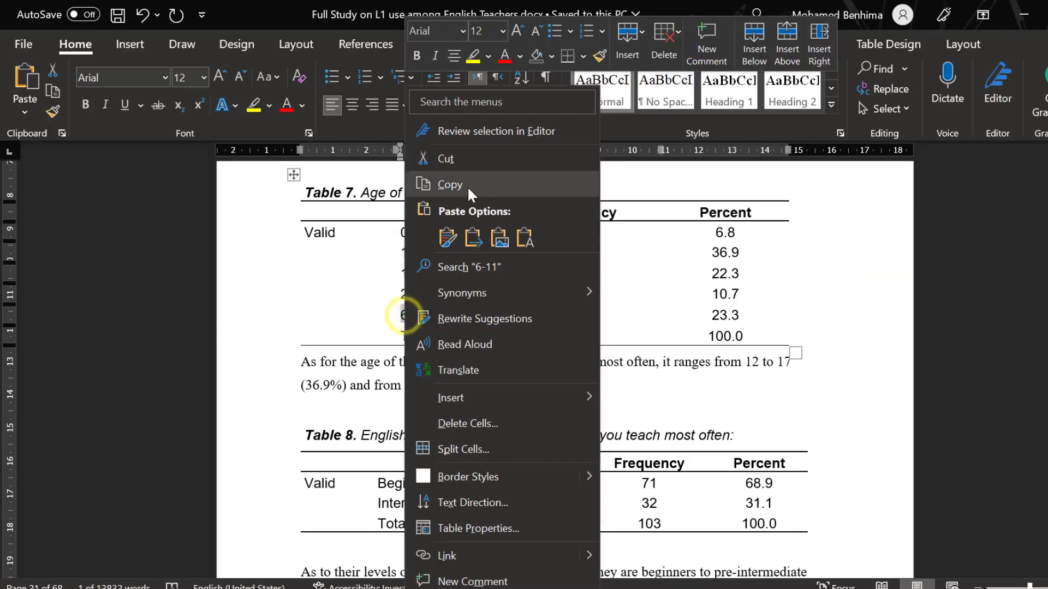
{"action": "left_click", "coordinate": [468, 186]}
{"action": "key", "text": "alt+Tab"}
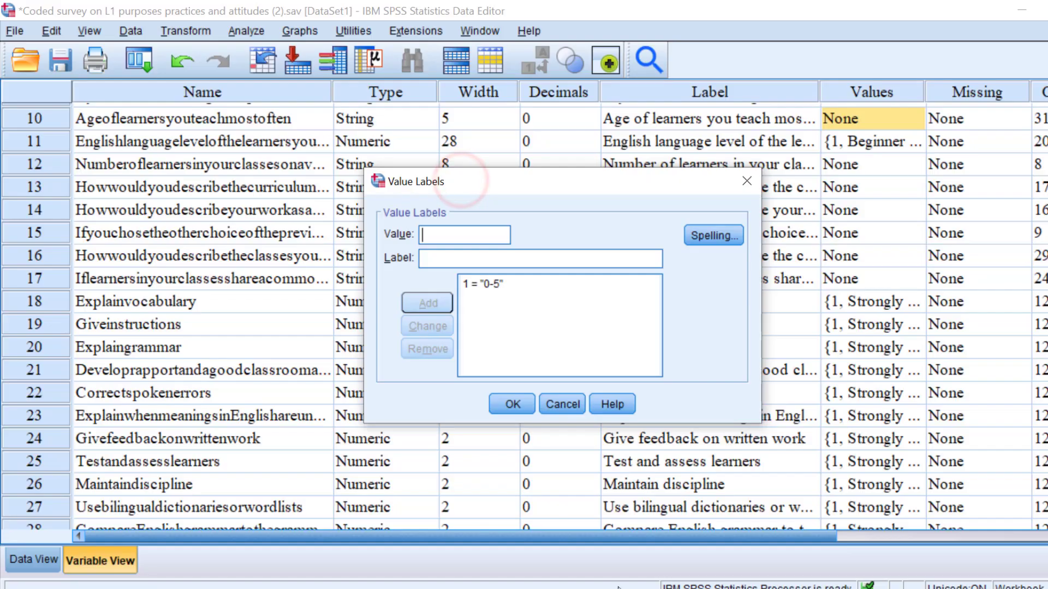
{"action": "left_click", "coordinate": [429, 234]}
{"action": "key", "text": "alt+Tab"}
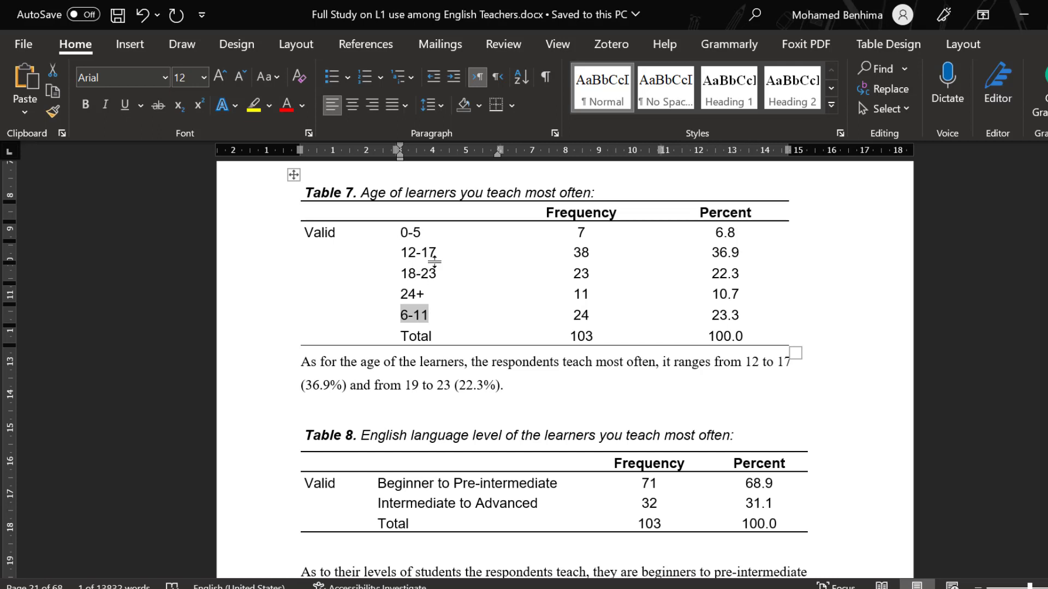
Copy 12-17 from Table 7, add 5 = 24+, and confirm the five value labels
{"action": "left_click_drag", "start_coordinate": [435, 252], "coordinate": [406, 256]}
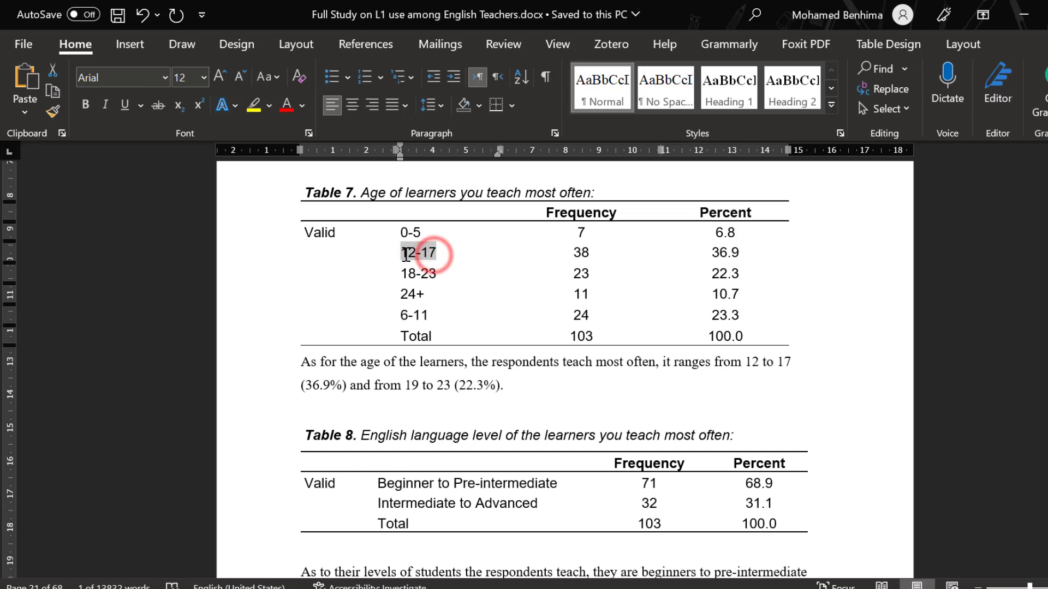
{"action": "right_click", "coordinate": [407, 256]}
{"action": "left_click", "coordinate": [462, 185]}
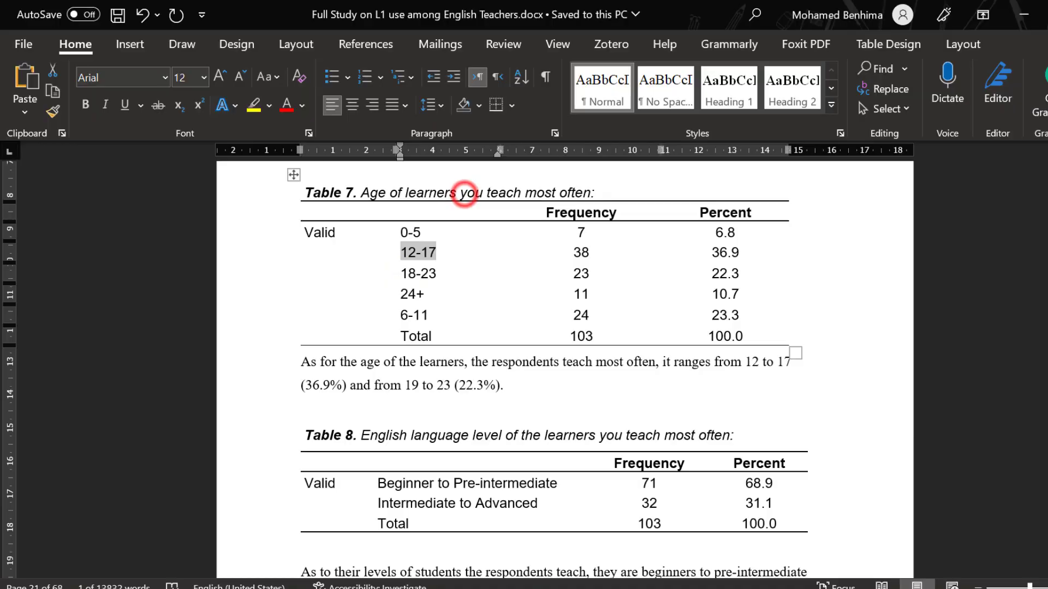
{"action": "key", "text": "alt+Tab"}
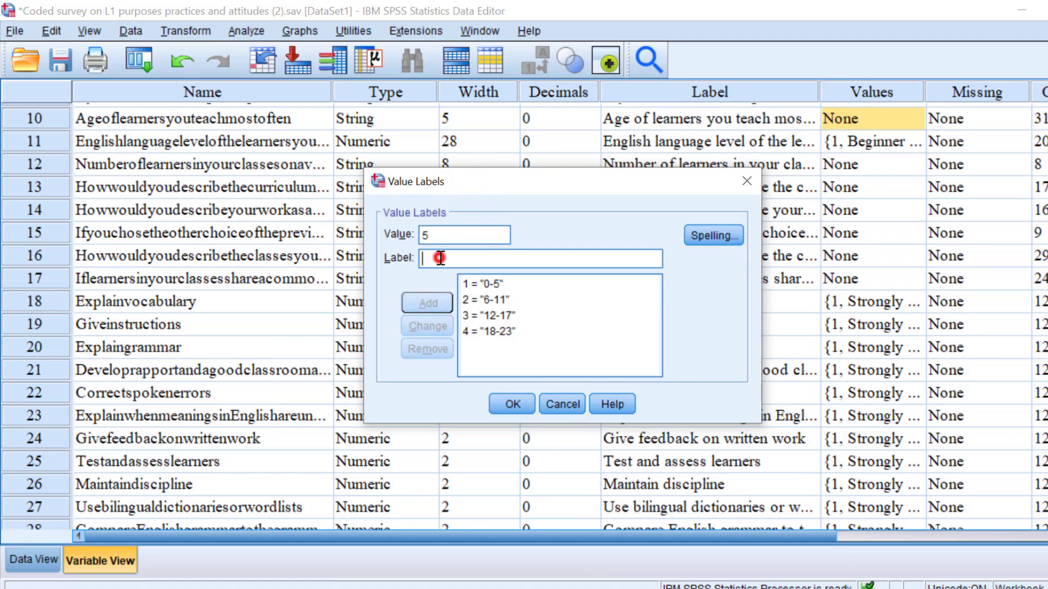
{"action": "left_click", "coordinate": [440, 258]}
{"action": "type", "text": "24+"}
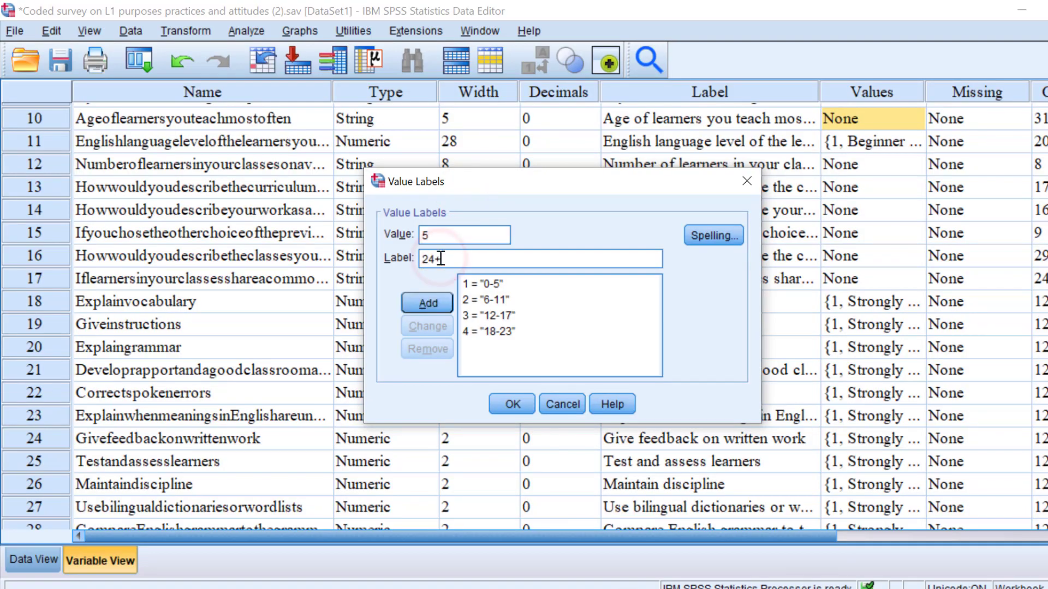
{"action": "left_click", "coordinate": [428, 303]}
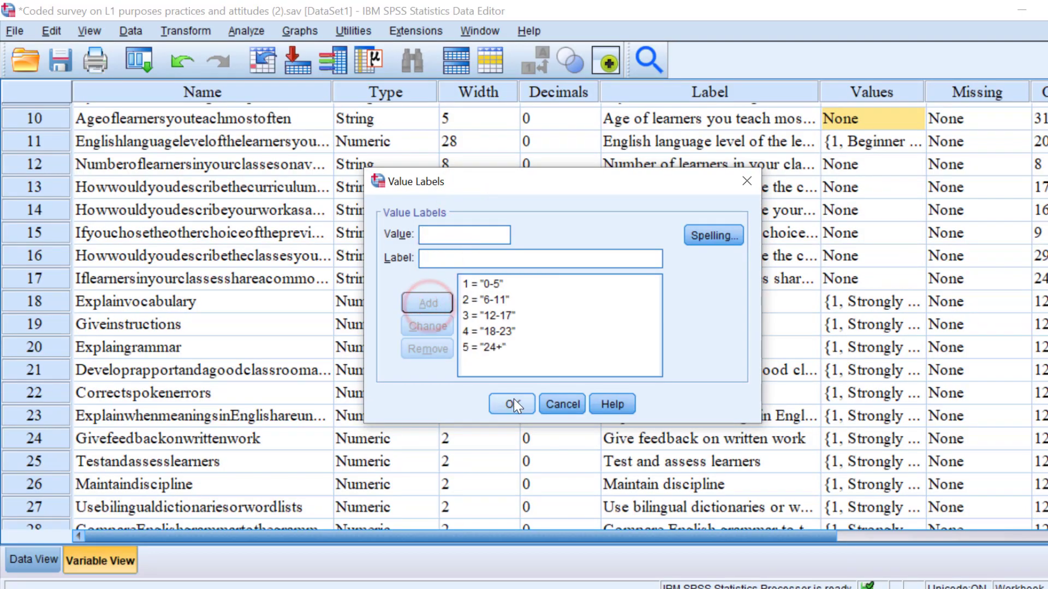
{"action": "left_click", "coordinate": [513, 404]}
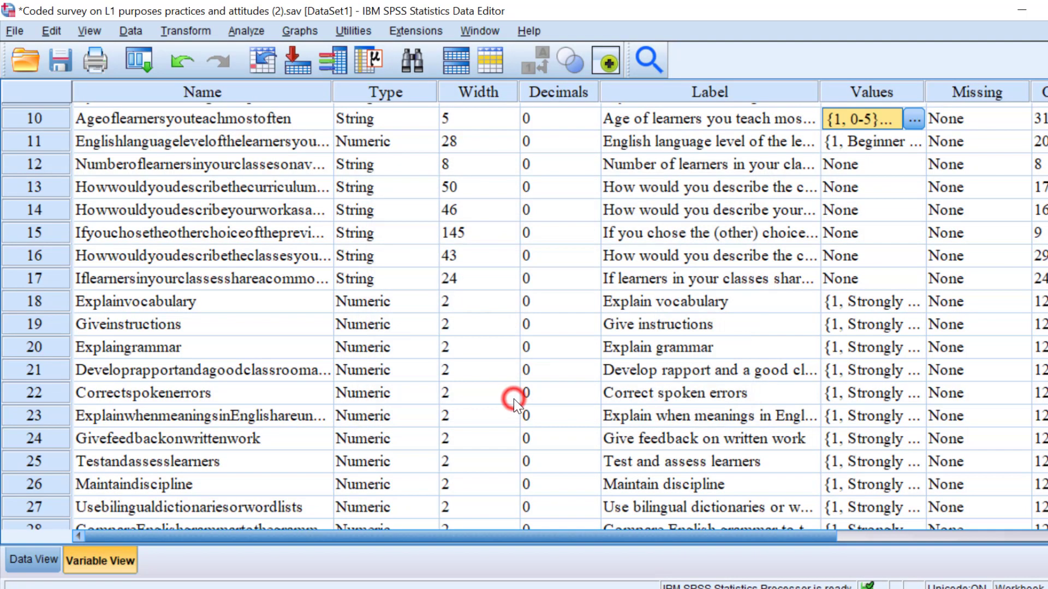
Change the age variable's type from String to Numeric, accepting the discarded-labels warning
{"action": "left_click", "coordinate": [385, 123]}
{"action": "left_click", "coordinate": [423, 118]}
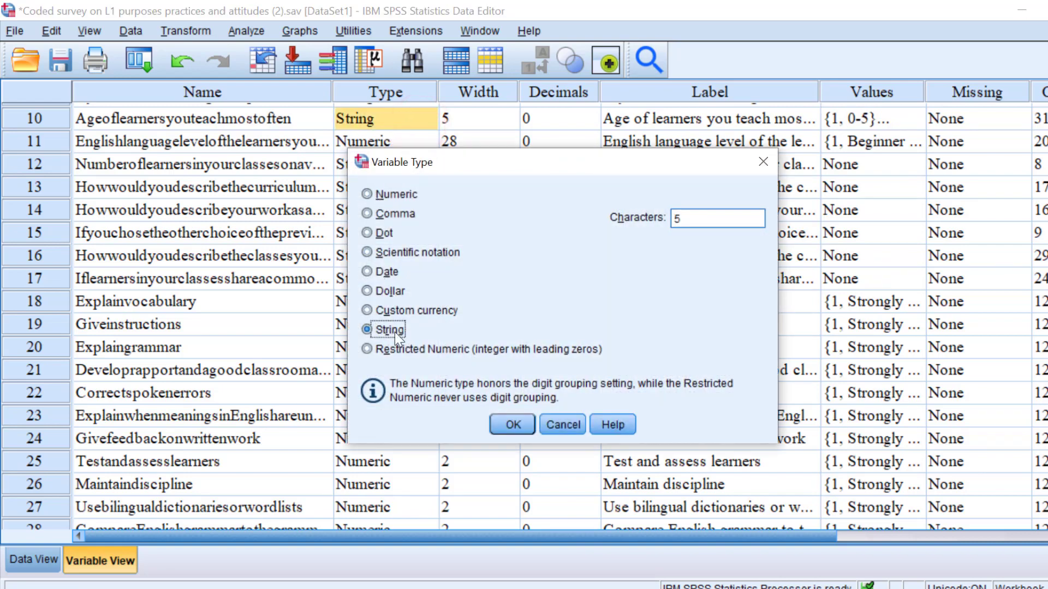
{"action": "left_click", "coordinate": [369, 195]}
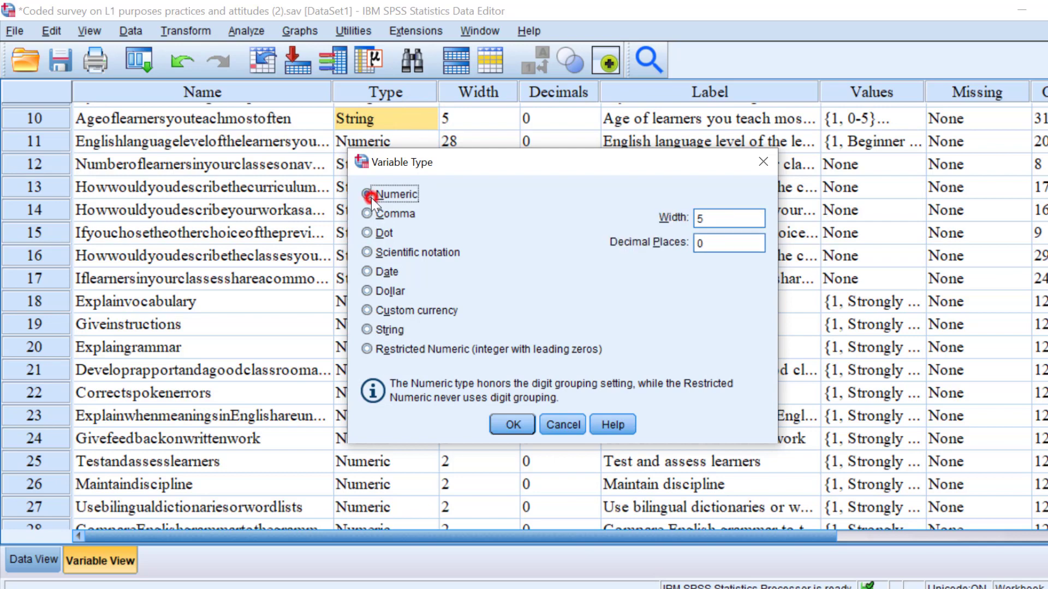
{"action": "left_click", "coordinate": [512, 425]}
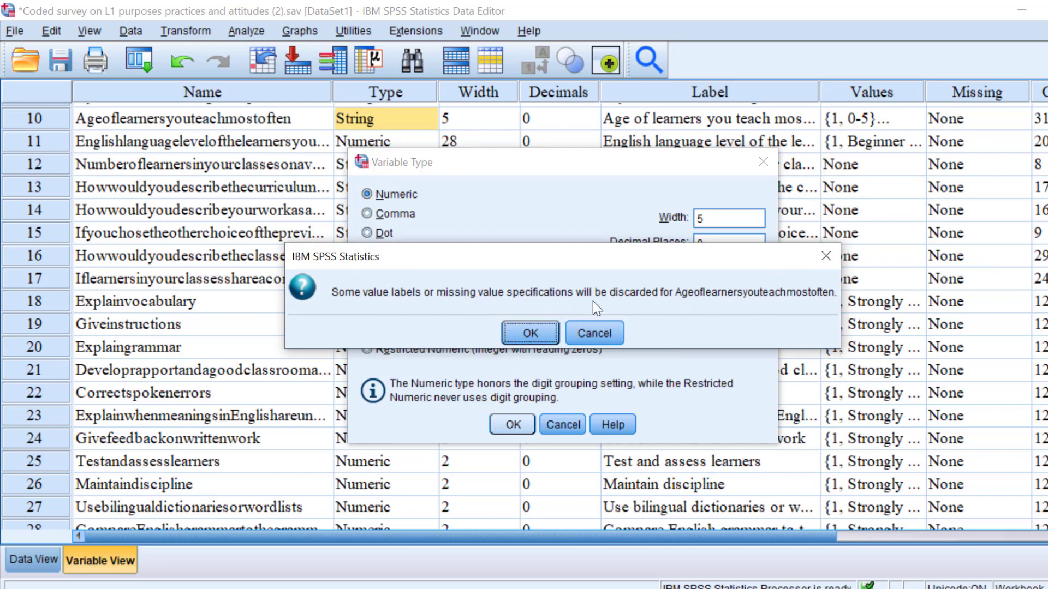
{"action": "left_click", "coordinate": [534, 336]}
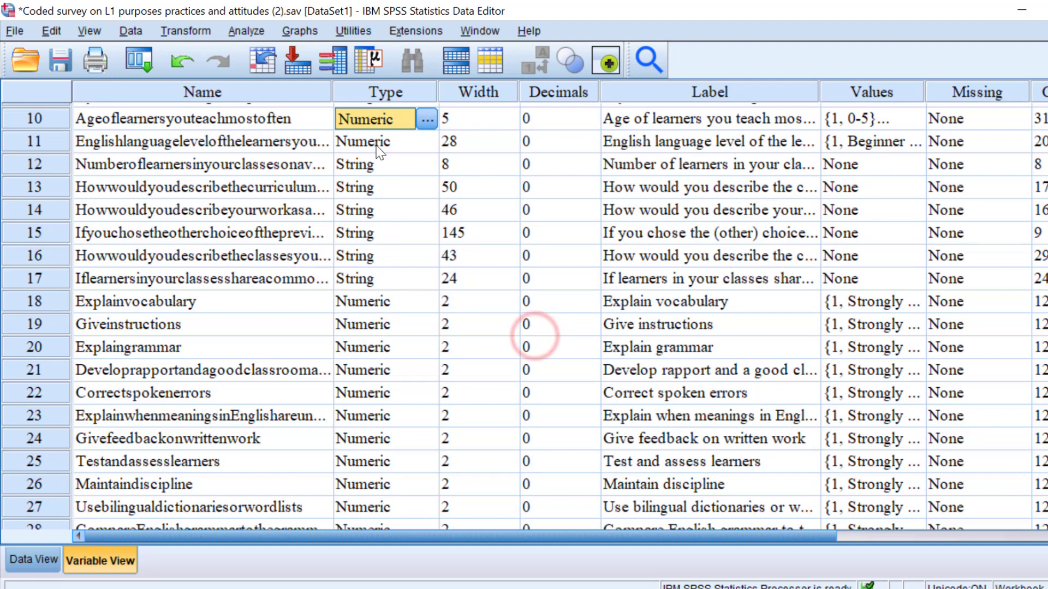
In Data View, select the Ageoflearners column and toggle value labels on and off repeatedly
{"action": "double_click", "coordinate": [36, 124]}
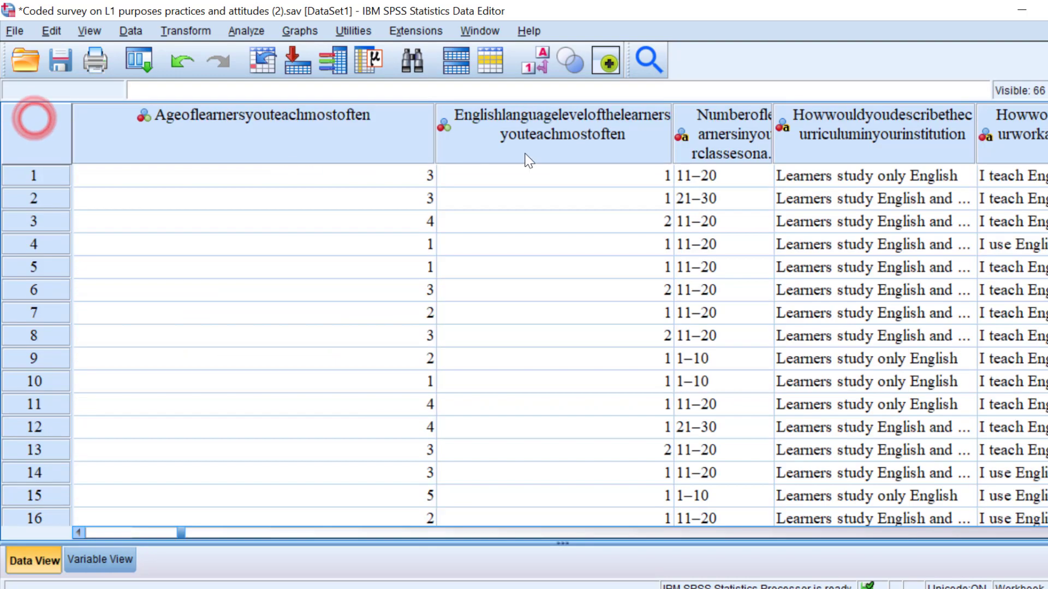
{"action": "left_click", "coordinate": [388, 133]}
{"action": "left_click", "coordinate": [539, 64]}
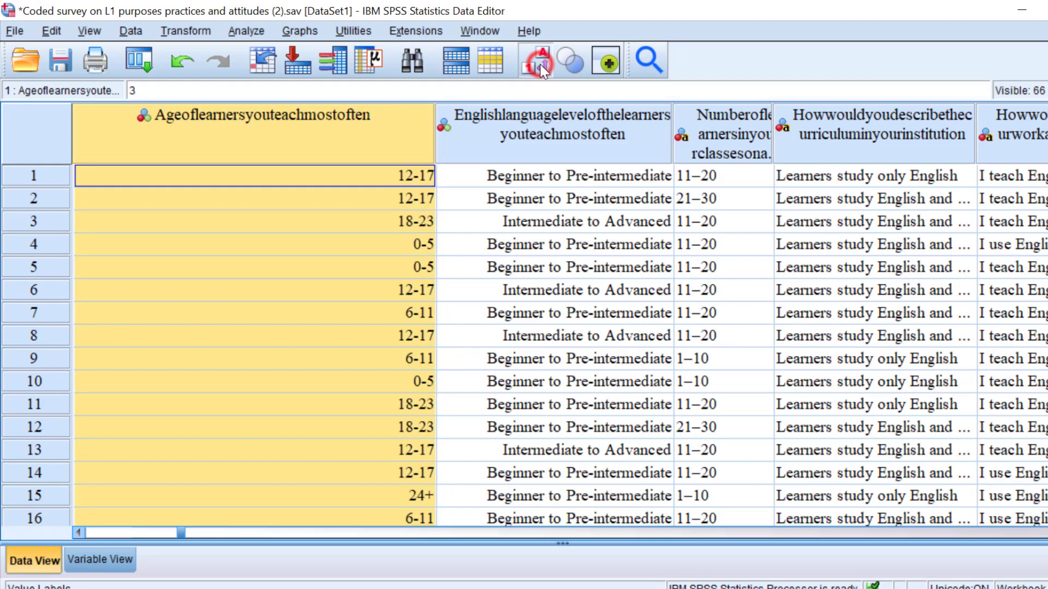
{"action": "left_click", "coordinate": [540, 64]}
{"action": "left_click", "coordinate": [540, 64]}
{"action": "left_click", "coordinate": [539, 63]}
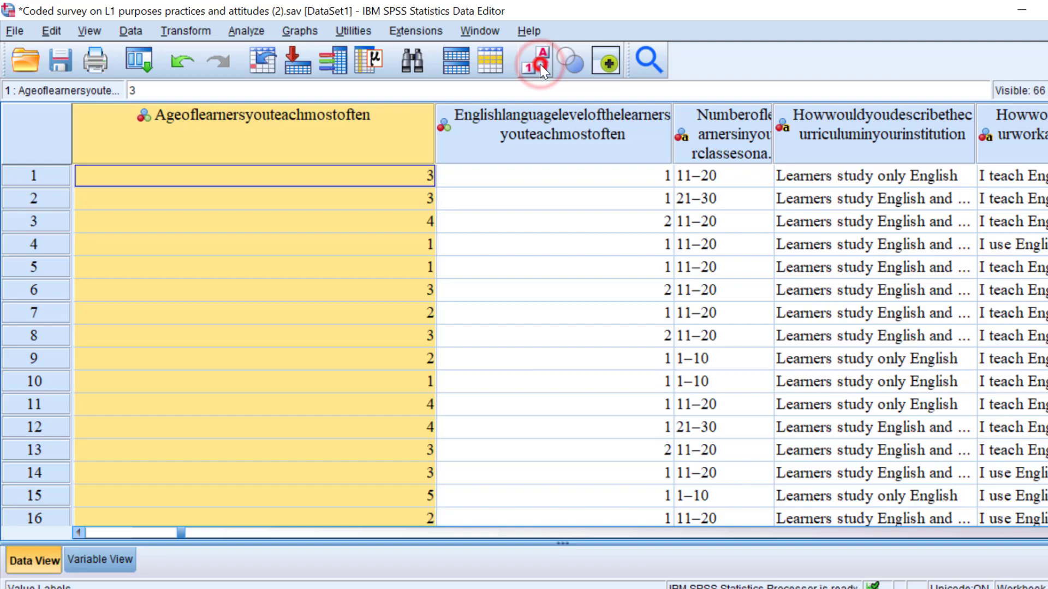
{"action": "left_click", "coordinate": [539, 64]}
{"action": "left_click", "coordinate": [539, 63]}
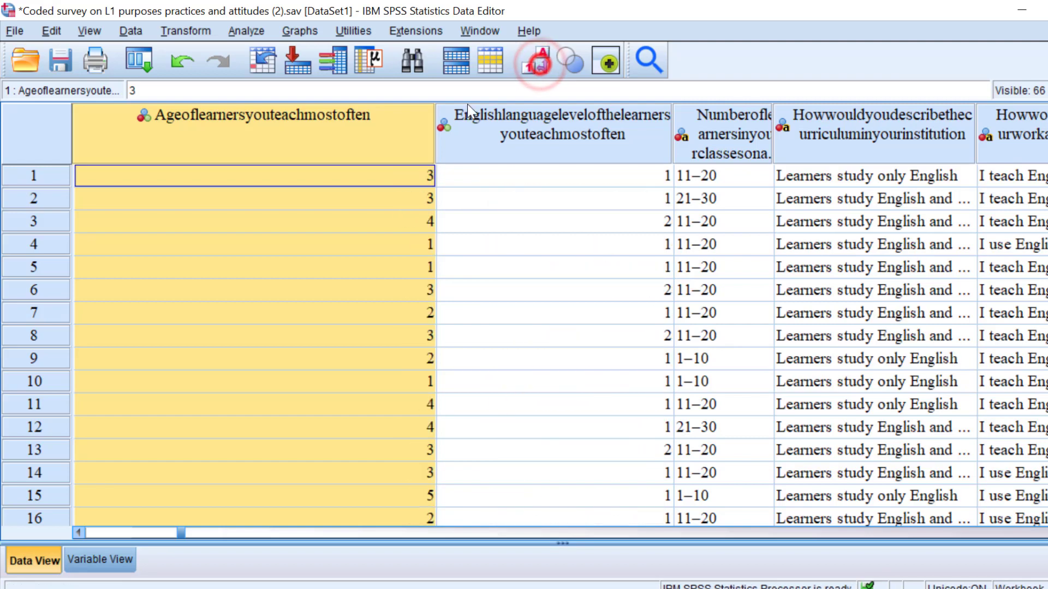
Leave value labels on so the age column reads 0-5, 6-11, 12-17, 18-23 and 24+
{"action": "left_click", "coordinate": [543, 65]}
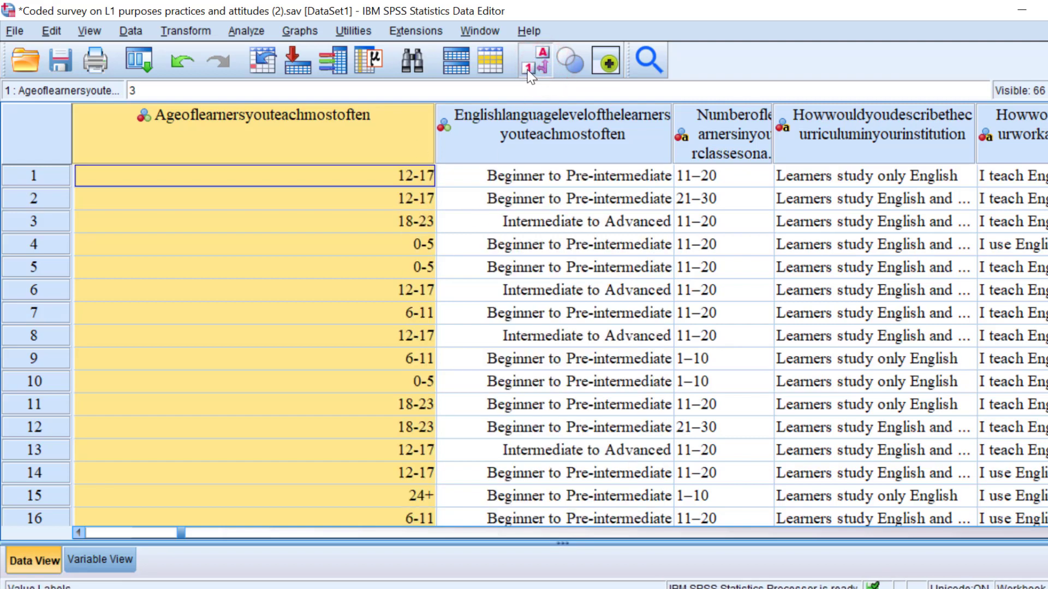
{"action": "left_click", "coordinate": [529, 72]}
{"action": "scroll", "coordinate": [545, 63], "scroll_direction": "down", "scroll_amount": 9}
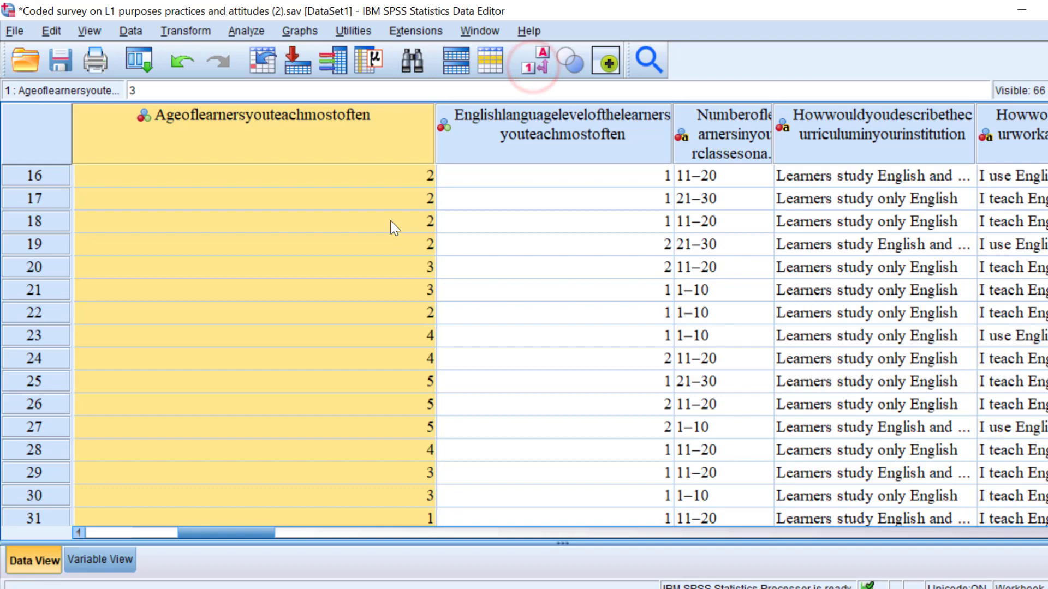
{"action": "left_click", "coordinate": [546, 59]}
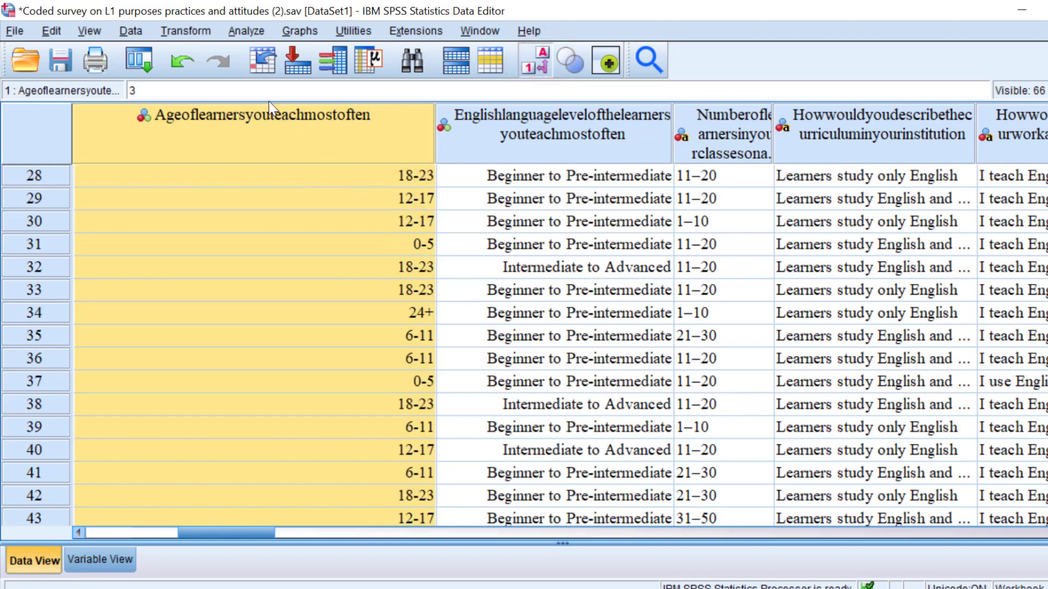
{"action": "left_click", "coordinate": [248, 31]}
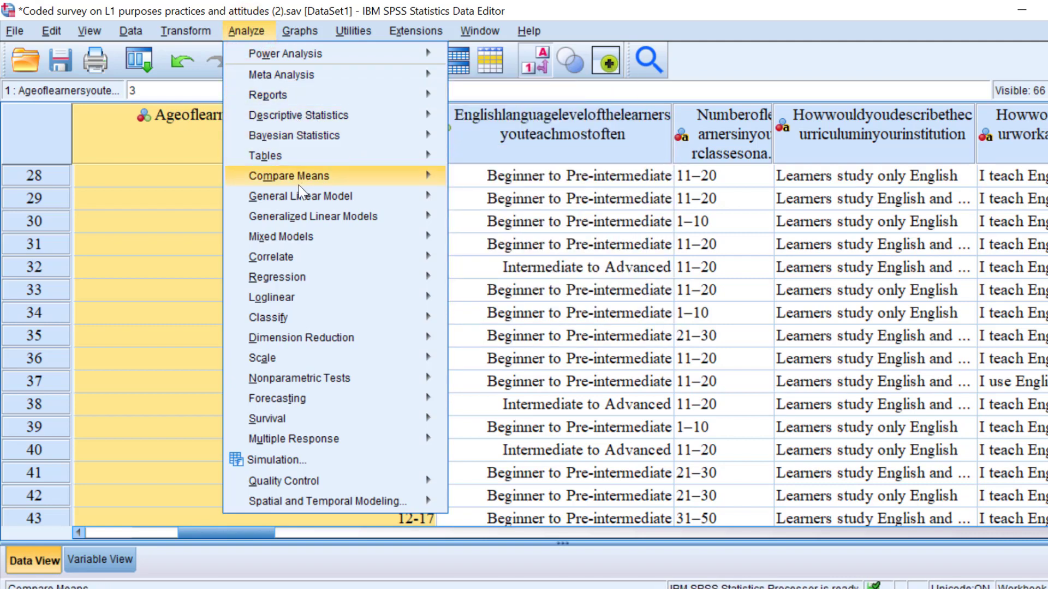
{"action": "mouse_move", "coordinate": [306, 177]}
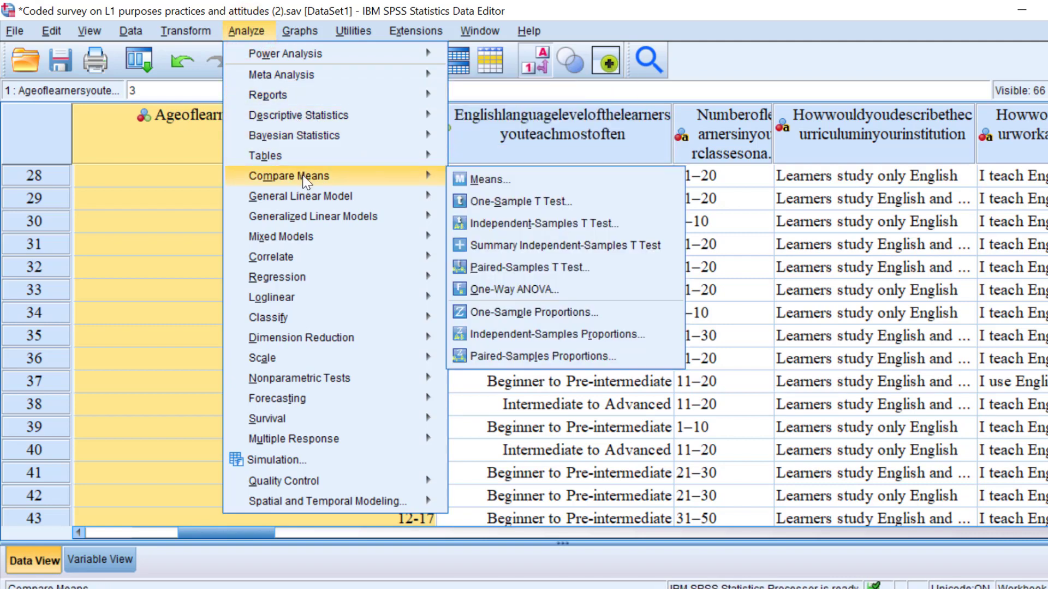
{"action": "left_click", "coordinate": [495, 290]}
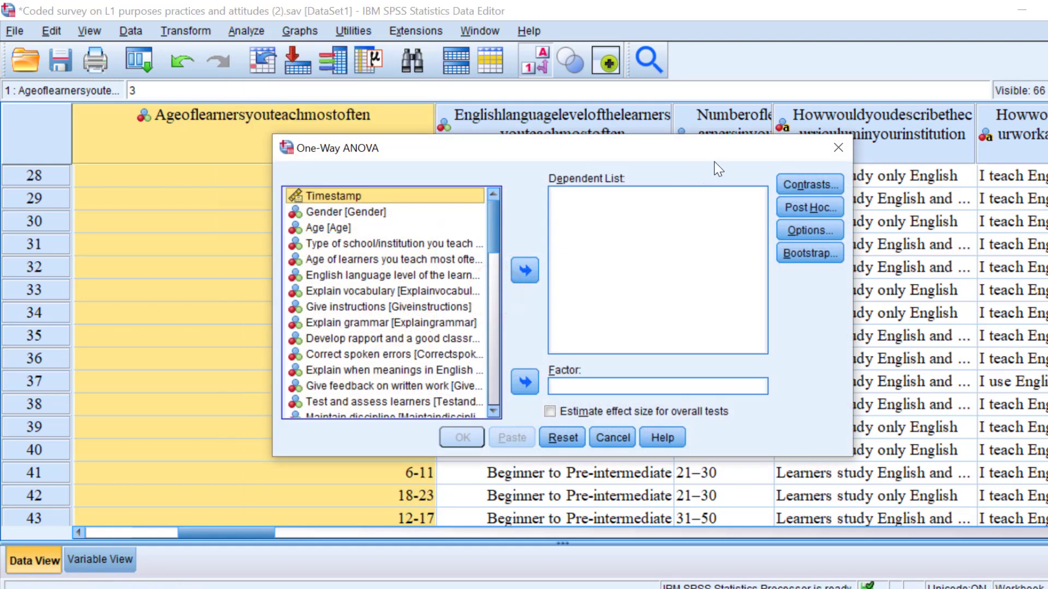
{"action": "left_click", "coordinate": [837, 147]}
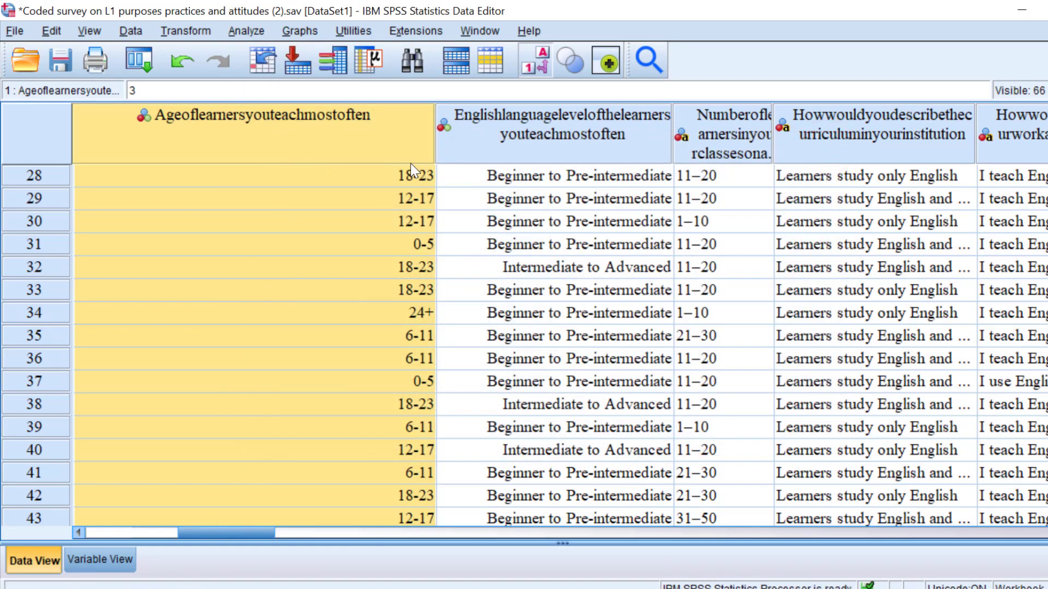